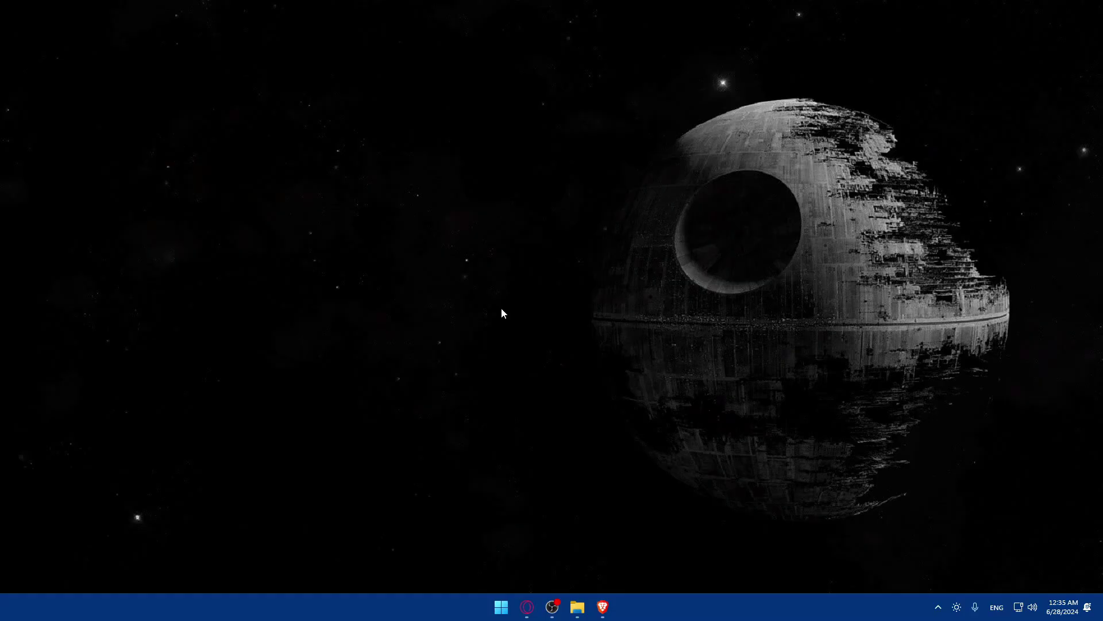
- Open Brave and search Google for 'drupal'
click(603, 608)
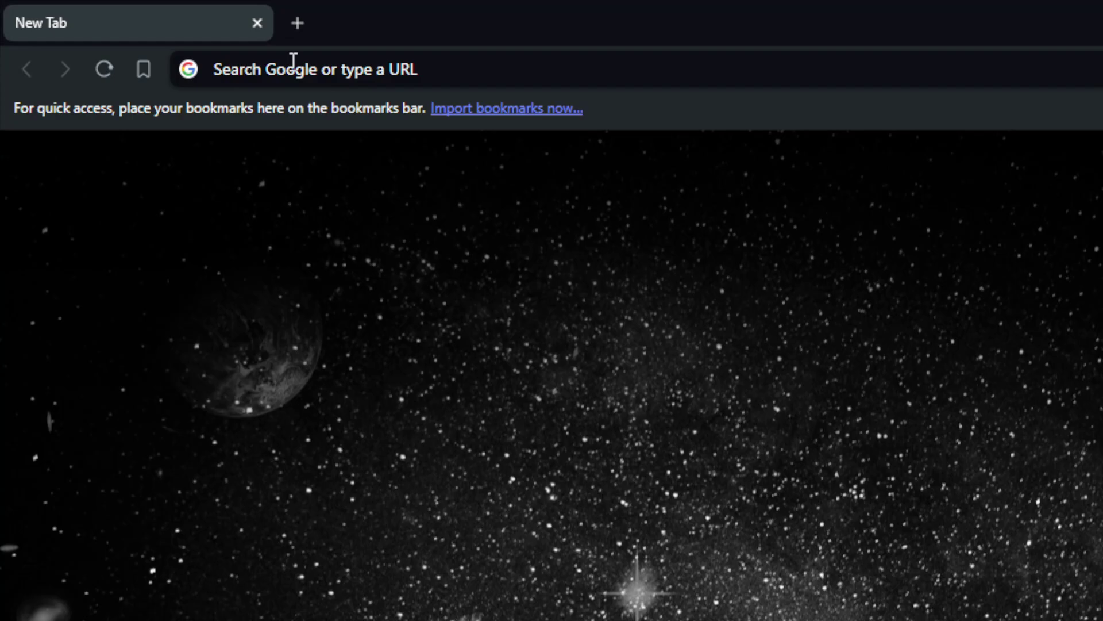
click(147, 33)
text(drupa)
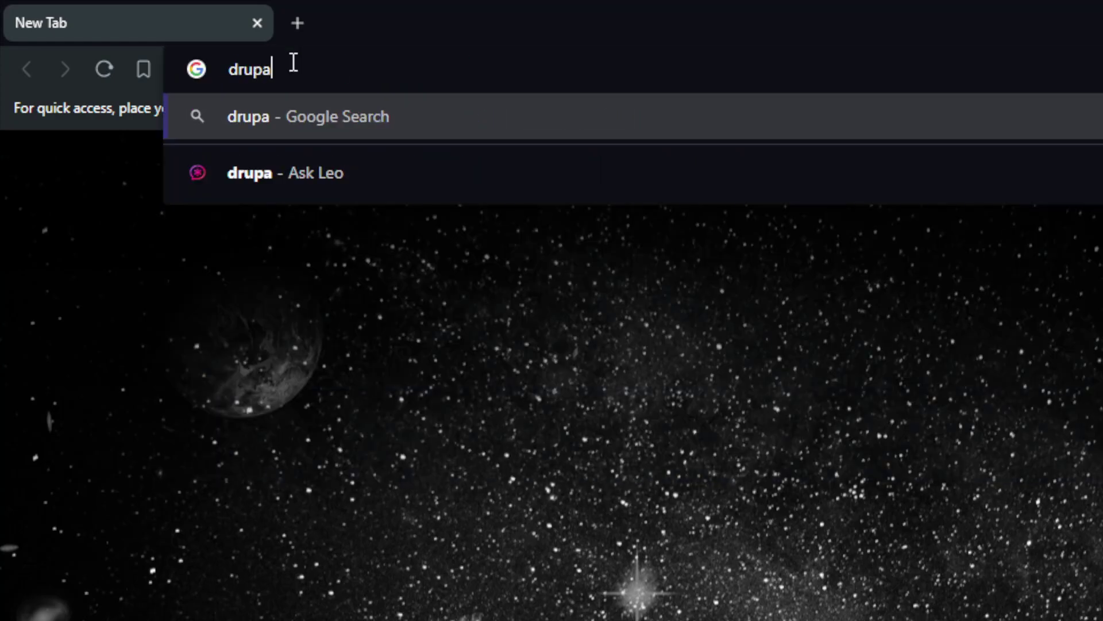
text(l)
key(Return)
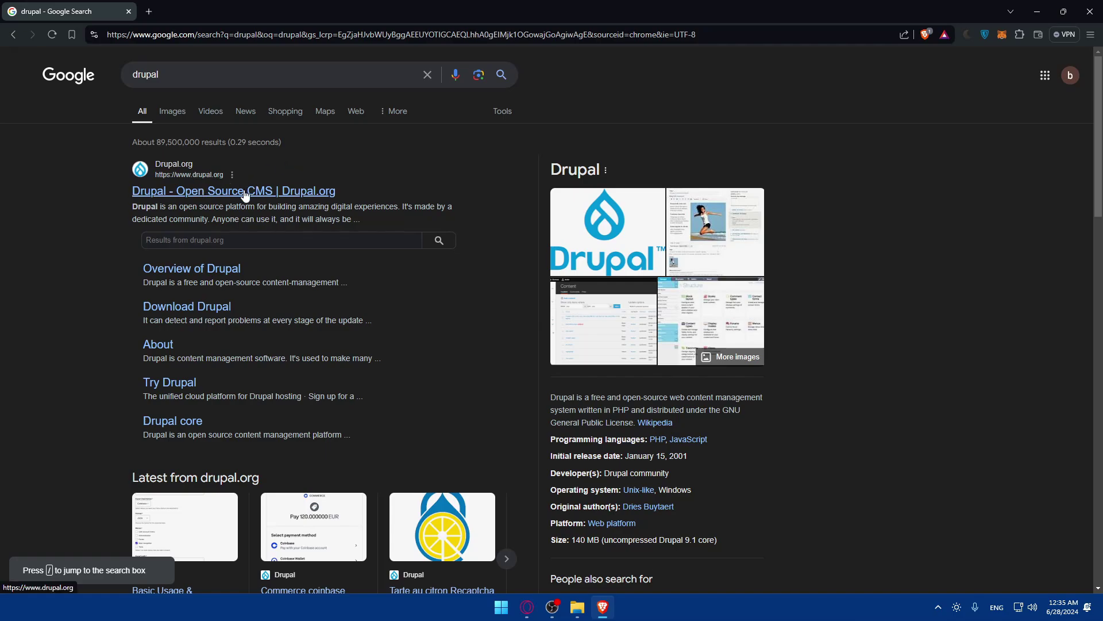
- Refine the search to 'drupal commerce' and open the Drupal Commerce website
click(233, 64)
text(com)
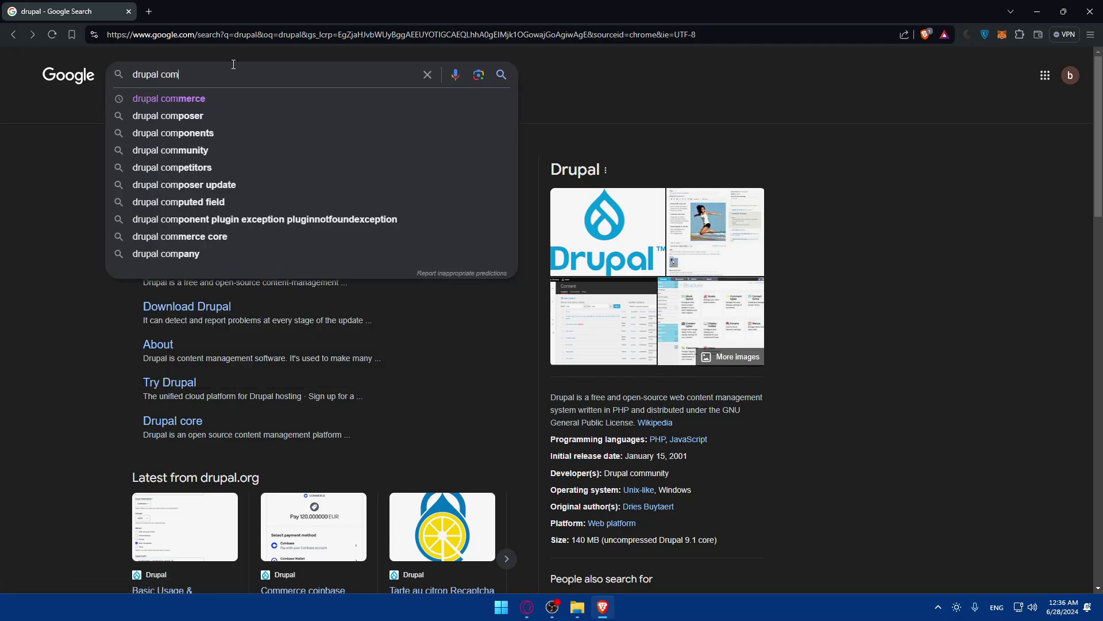
text(merce)
key(Return)
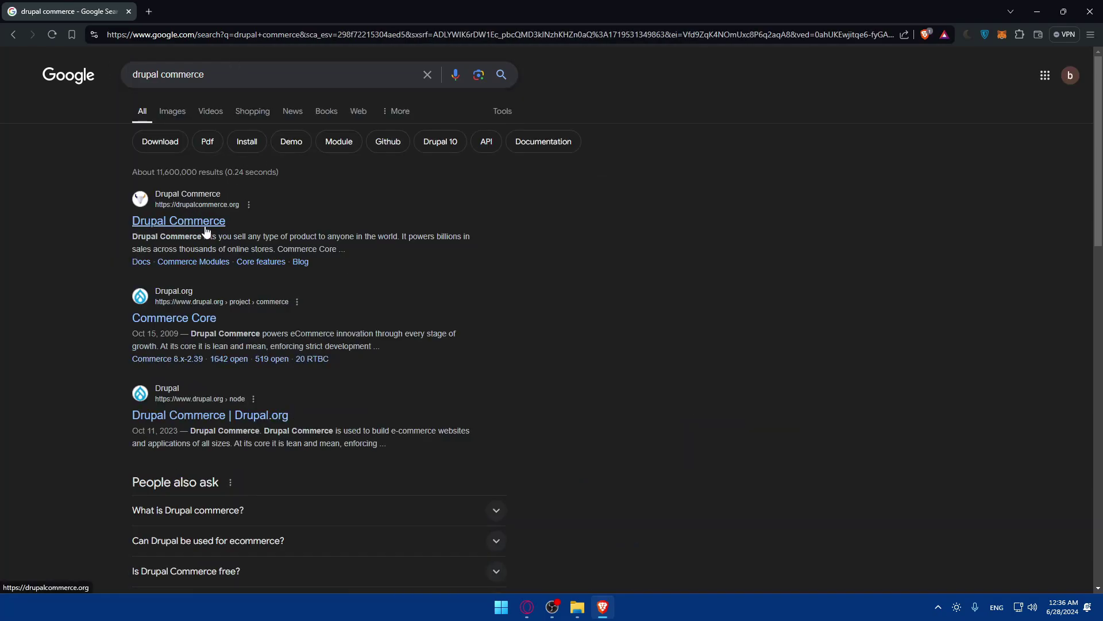
click(205, 229)
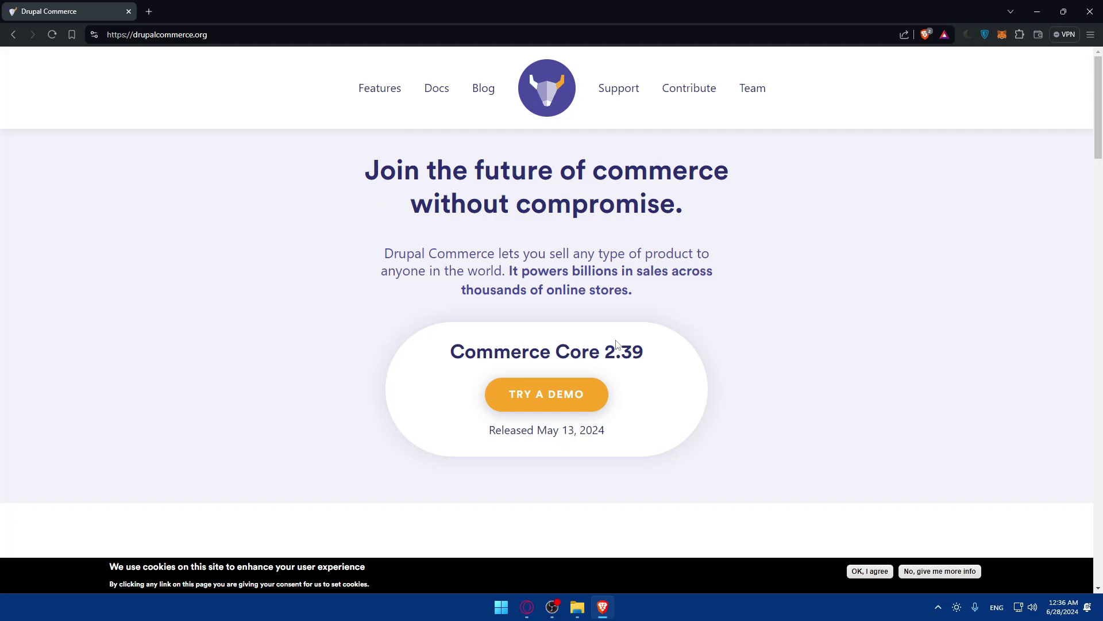
scroll(574, 327, down, 3)
scroll(527, 313, up, 3)
- Load drupal.org in a new tab and go to Download > Download Drupal
click(148, 12)
text(drupal)
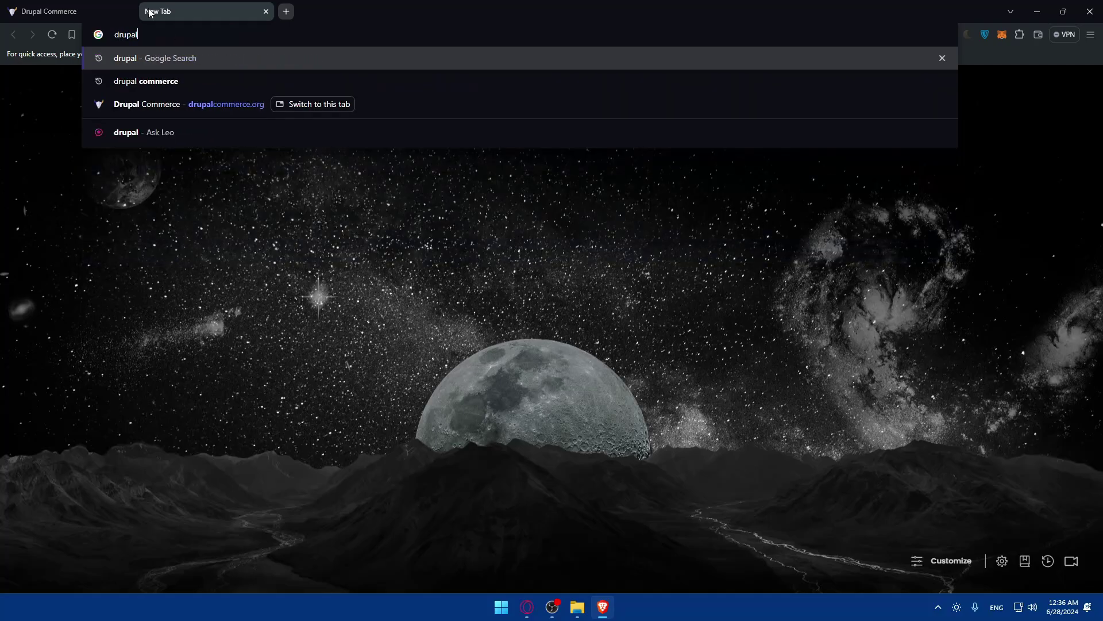
text(.orgh)
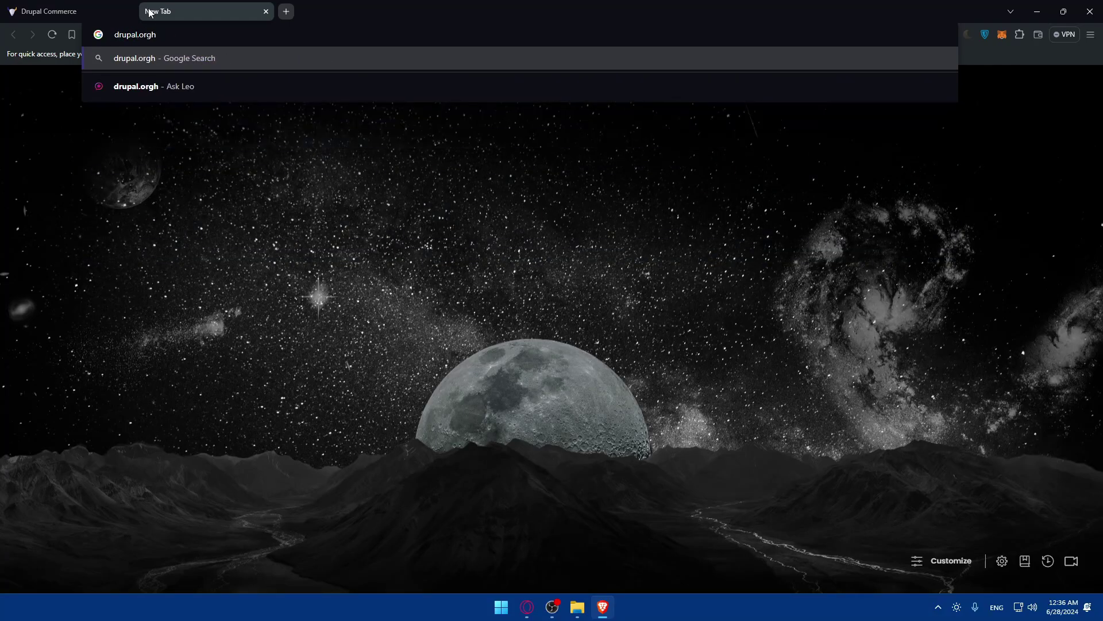
key(BackSpace)
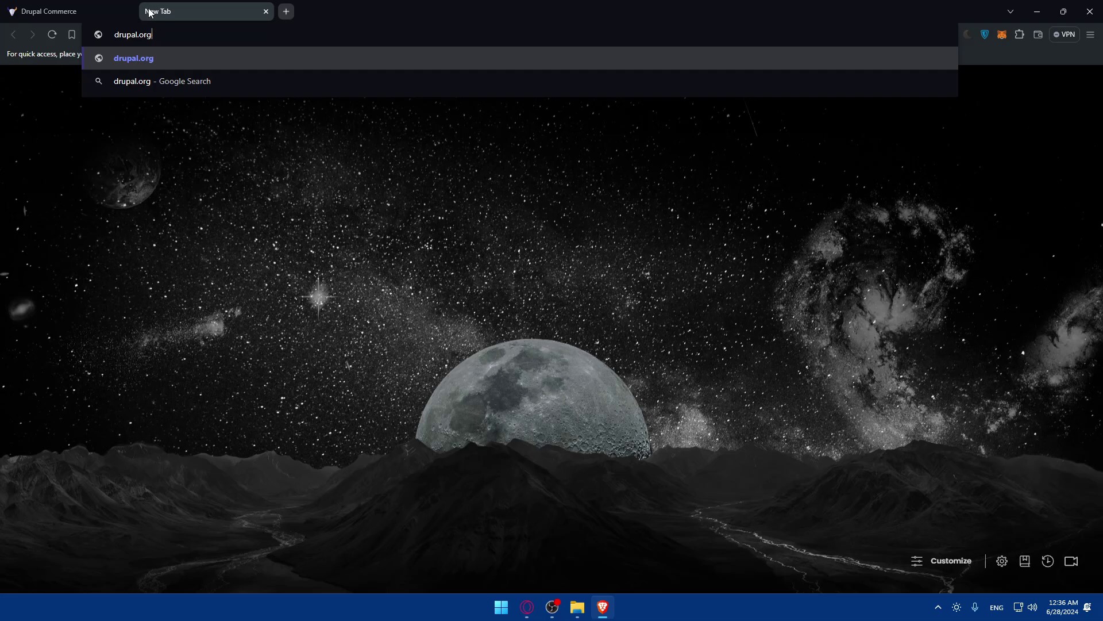
key(Return)
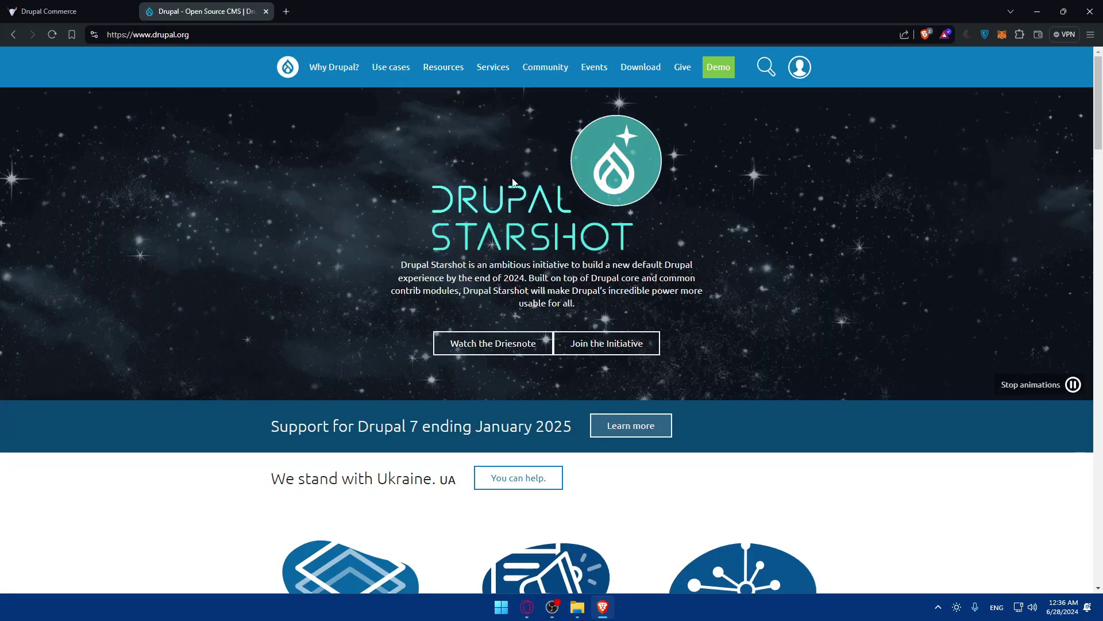
mouse_move(637, 69)
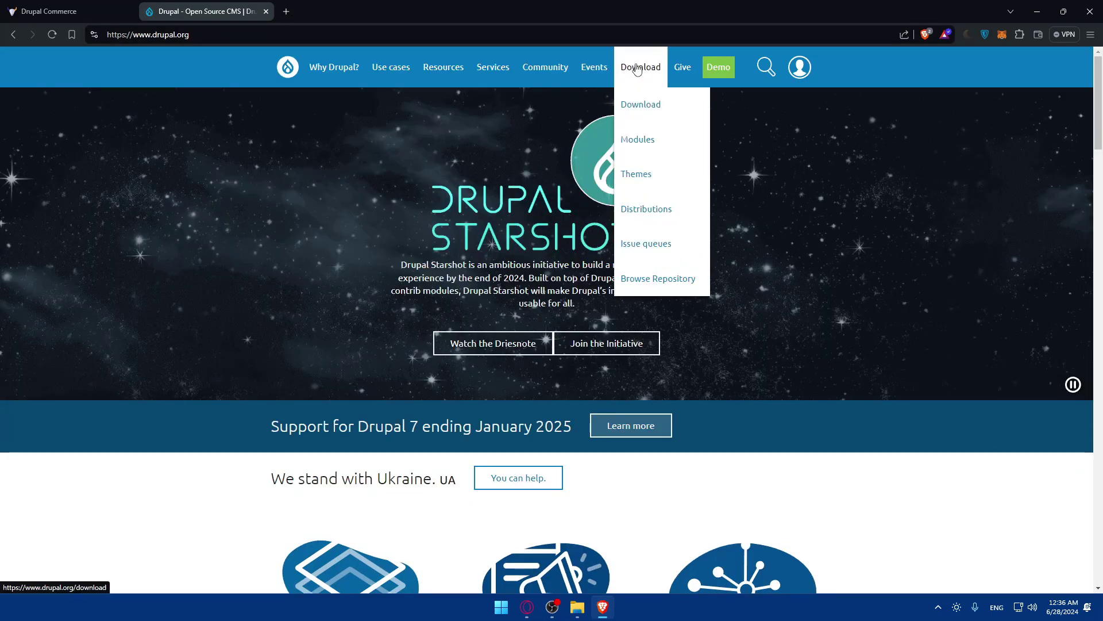
click(642, 103)
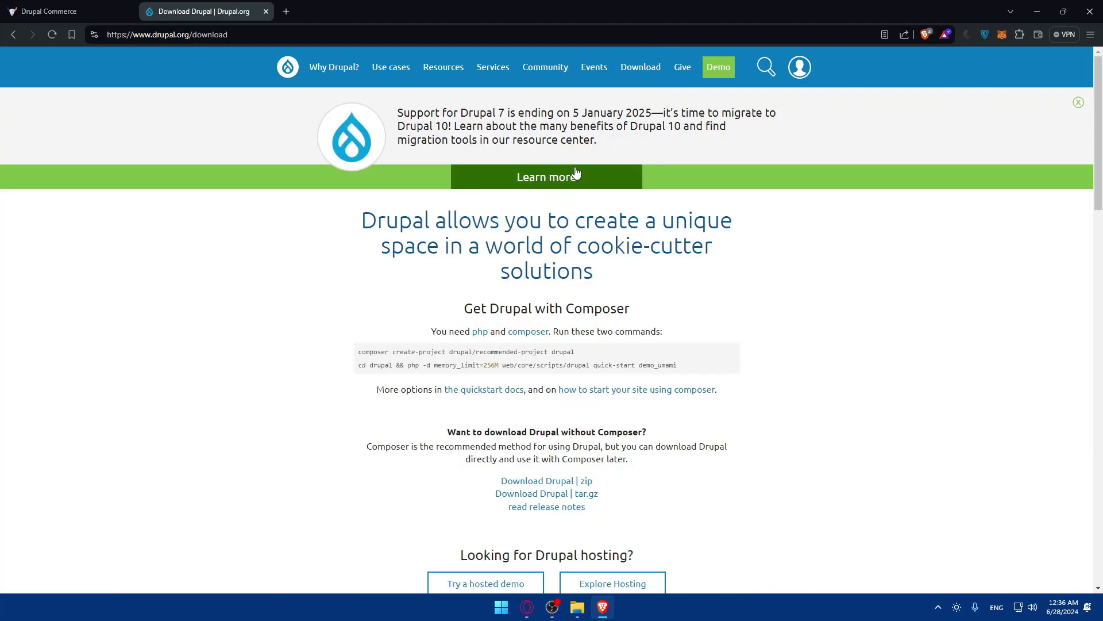
scroll(560, 205, down, 3)
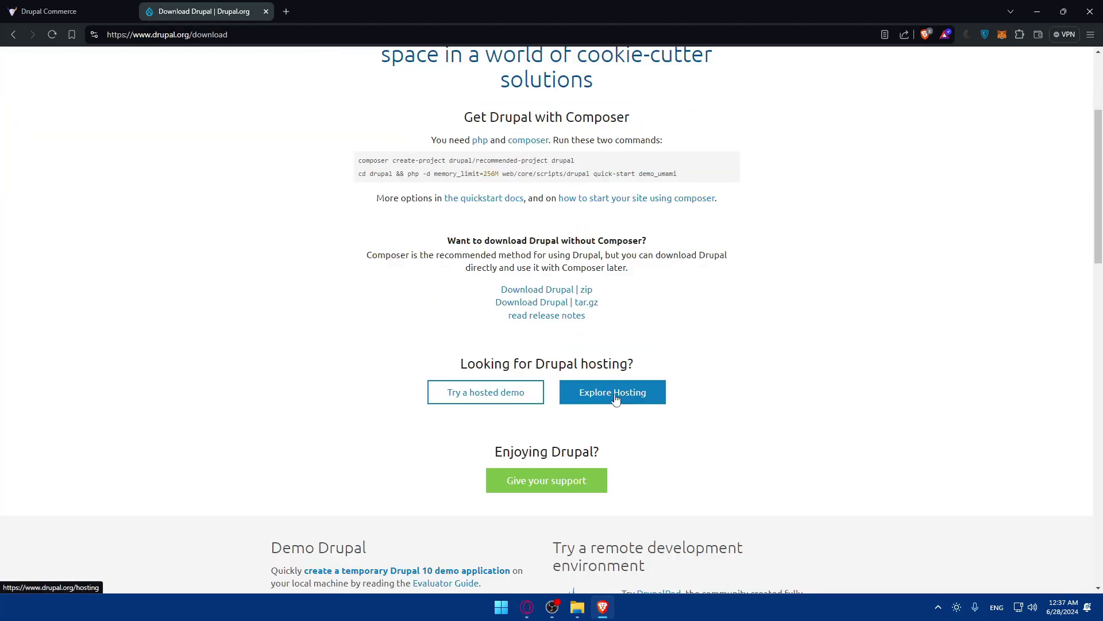
scroll(569, 316, up, 2)
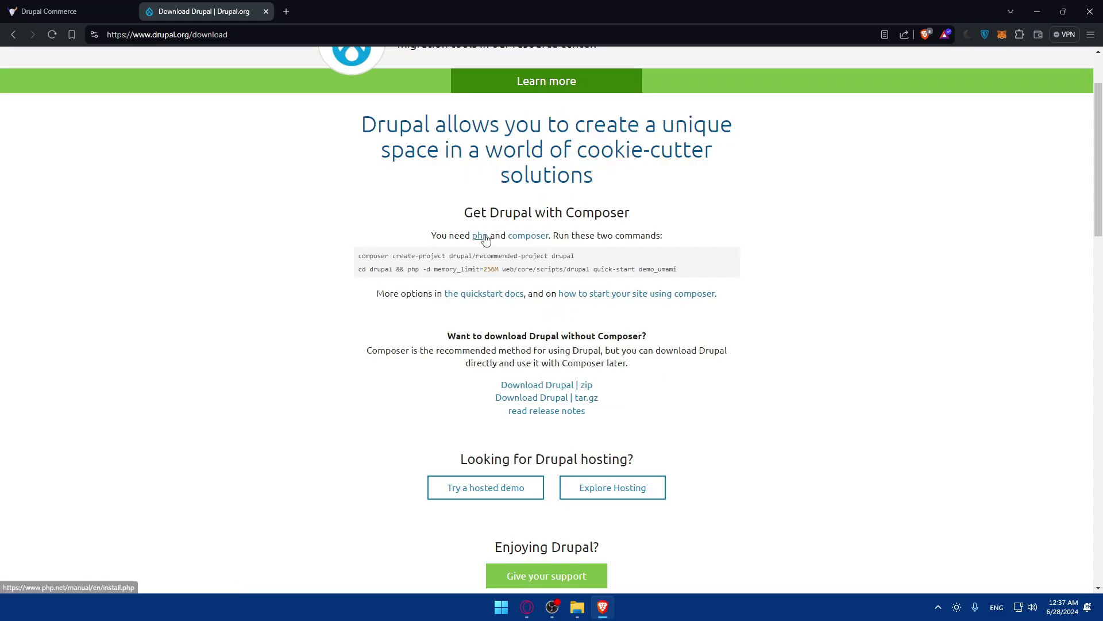
middle_click(484, 240)
middle_click(518, 236)
key(ctrl+Tab)
scroll(361, 223, down, 3)
scroll(361, 223, up, 3)
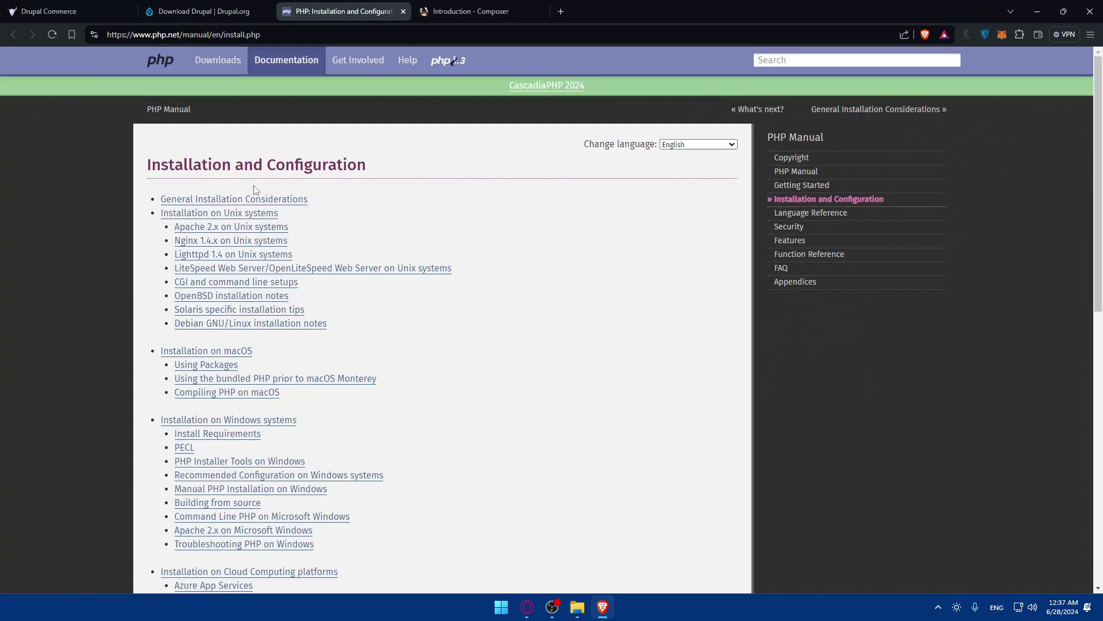
key(ctrl+w)
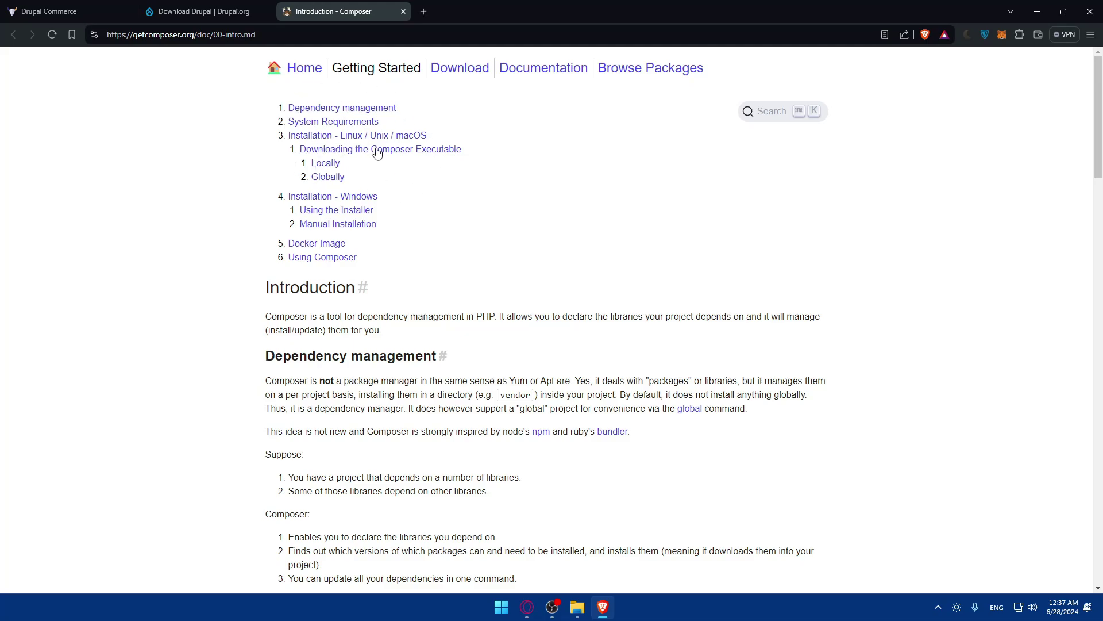
key(ctrl+w)
drag(345, 257, 695, 274)
click(695, 274)
drag(364, 257, 681, 274)
click(683, 274)
drag(378, 256, 603, 263)
click(604, 264)
drag(357, 275, 485, 276)
click(519, 270)
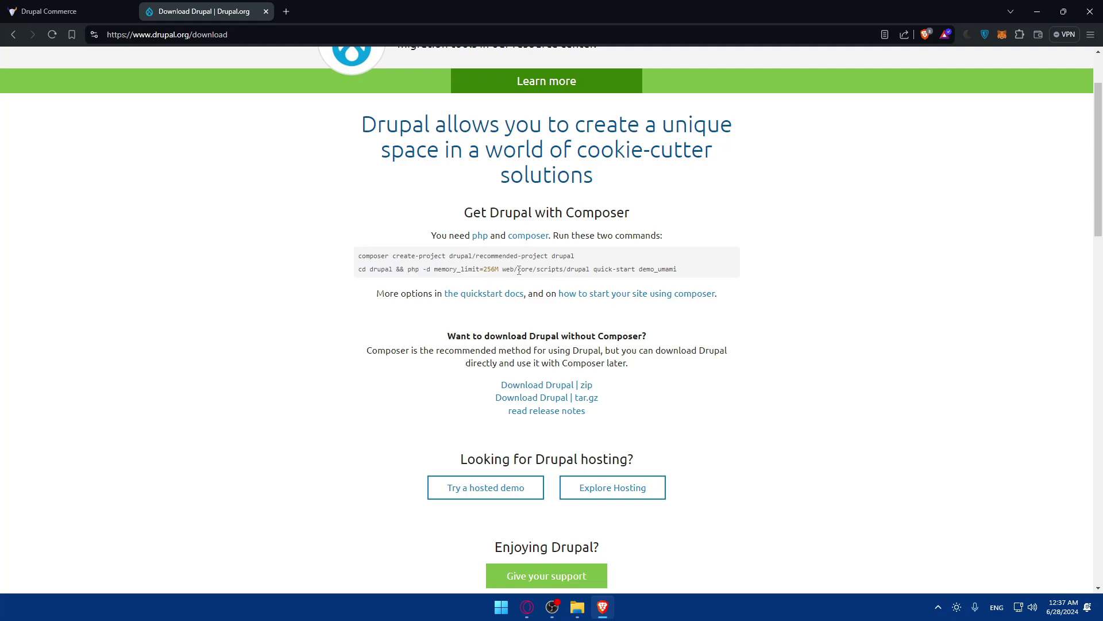
click(489, 268)
drag(516, 271, 546, 269)
click(545, 269)
drag(427, 332, 656, 337)
click(658, 338)
scroll(382, 372, down, 1)
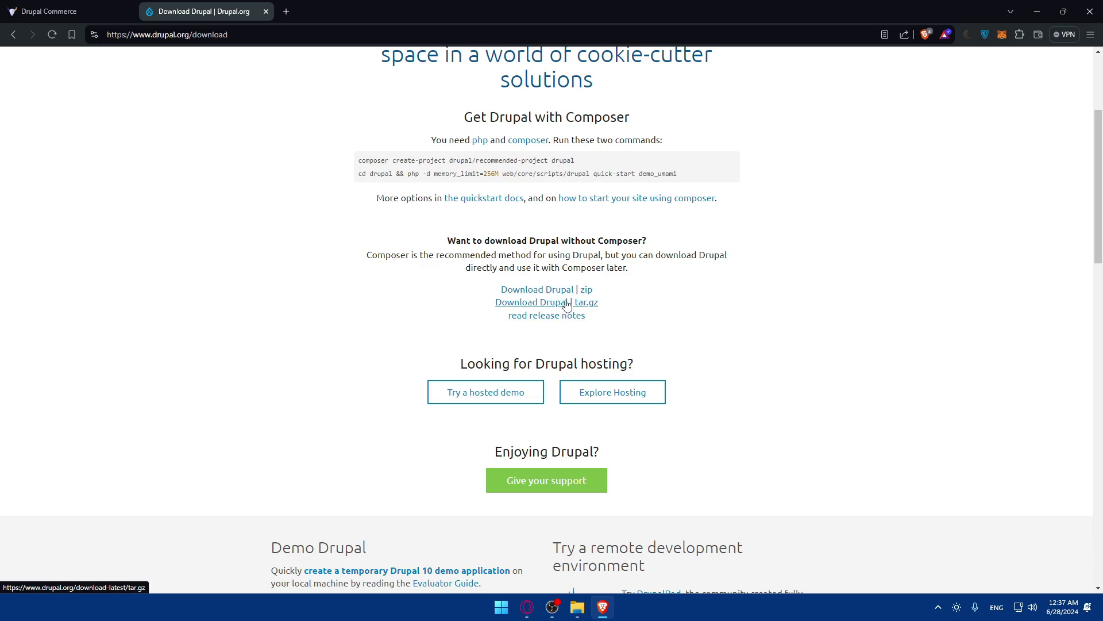
scroll(534, 287, down, 3)
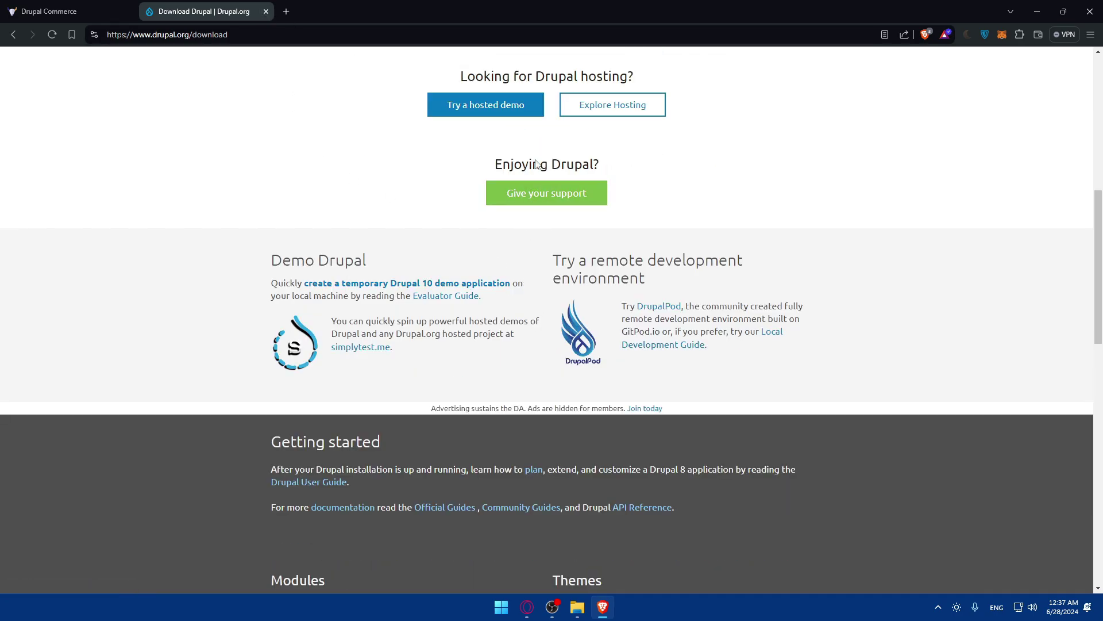
- Open the 'Give your support' page from the Download Drupal page
click(549, 197)
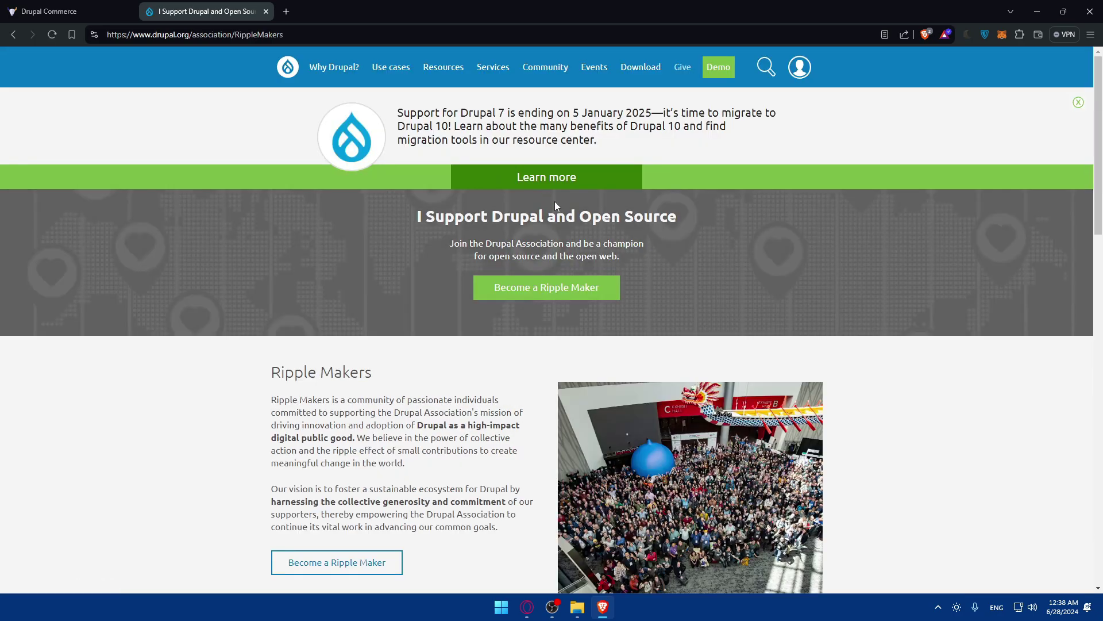
scroll(560, 249, down, 3)
scroll(555, 258, up, 3)
- Switch to the Drupal Commerce tab, then return to the Download Drupal page
click(69, 11)
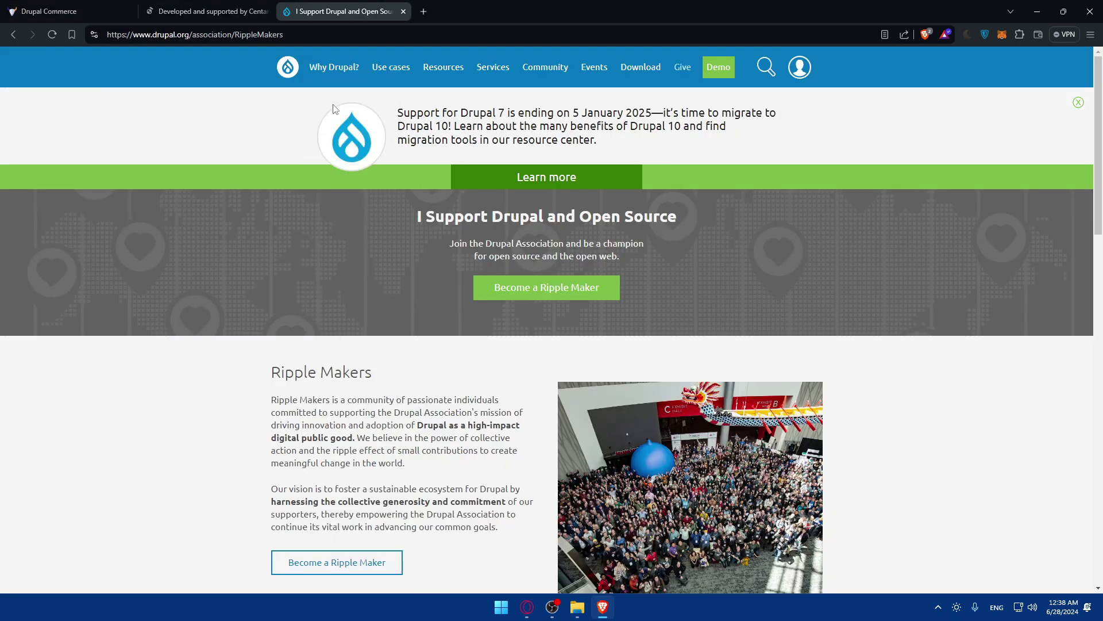
key(alt+Left)
scroll(446, 253, up, 8)
scroll(446, 247, down, 2)
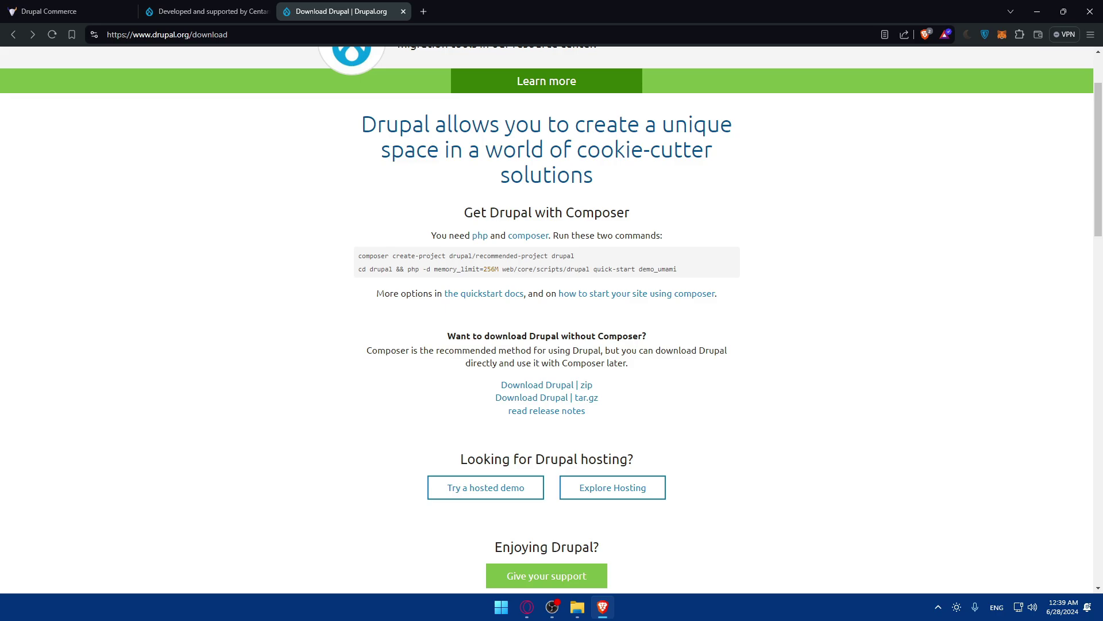
- Switch to the Drupal Commerce site tab and scroll through it
key(ctrl+shift+Tab)
key(ctrl+shift+Tab)
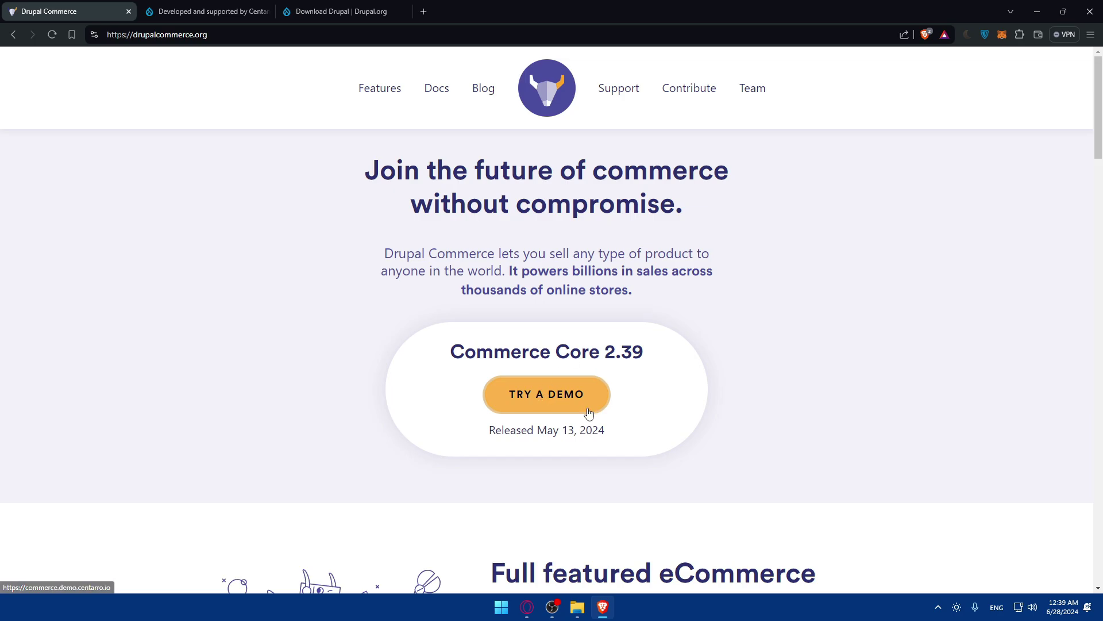
scroll(569, 405, down, 3)
scroll(565, 395, down, 10)
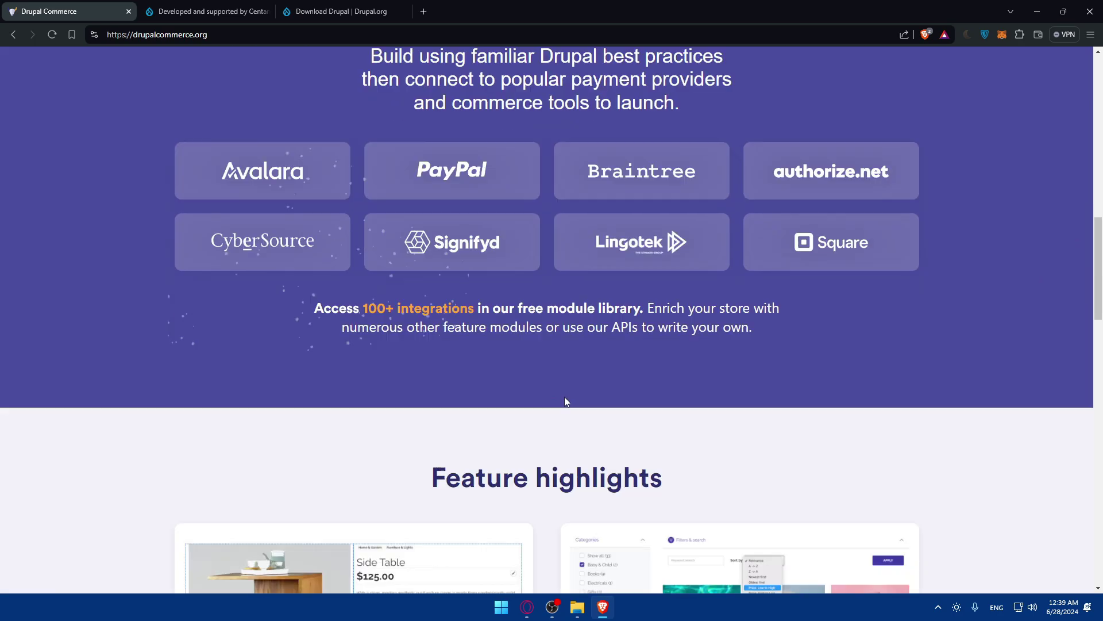
scroll(564, 396, up, 14)
- Switch to the Commerce Kickstart demo store and scroll through New products and back to the top
click(255, 8)
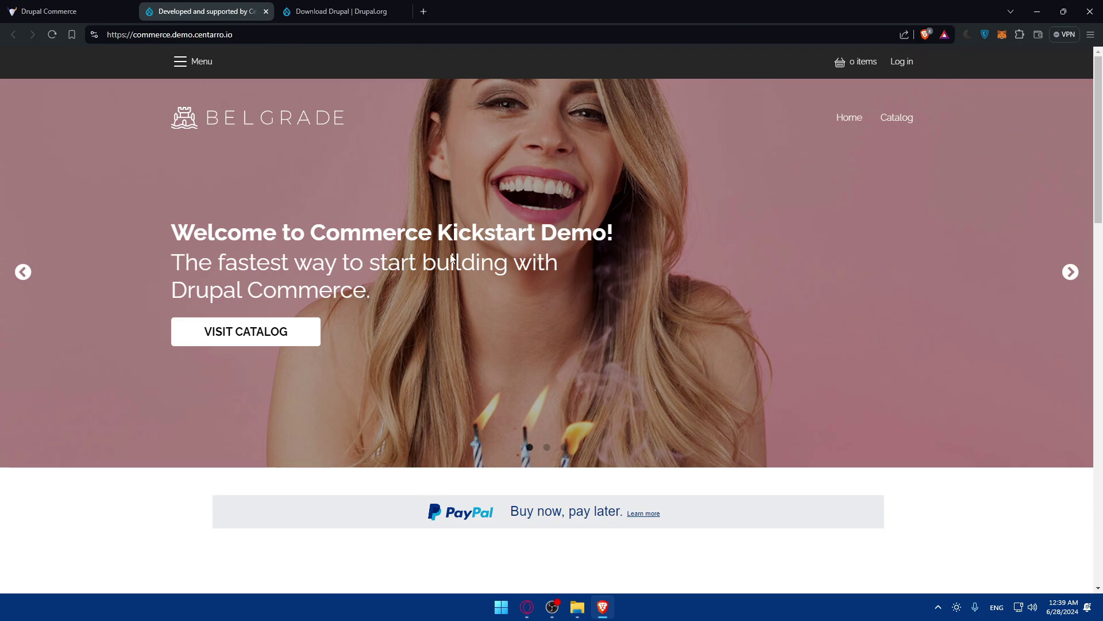
scroll(452, 256, down, 8)
scroll(452, 258, up, 8)
scroll(674, 233, down, 10)
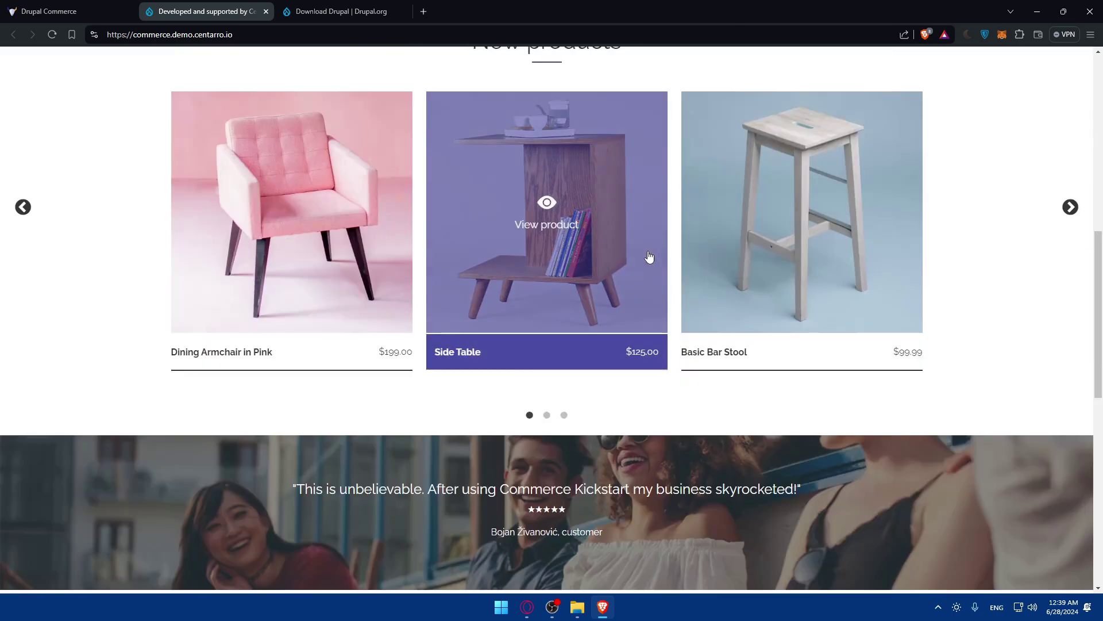
scroll(623, 244, up, 5)
scroll(615, 247, down, 10)
scroll(564, 339, up, 2)
scroll(566, 338, down, 2)
scroll(566, 339, up, 15)
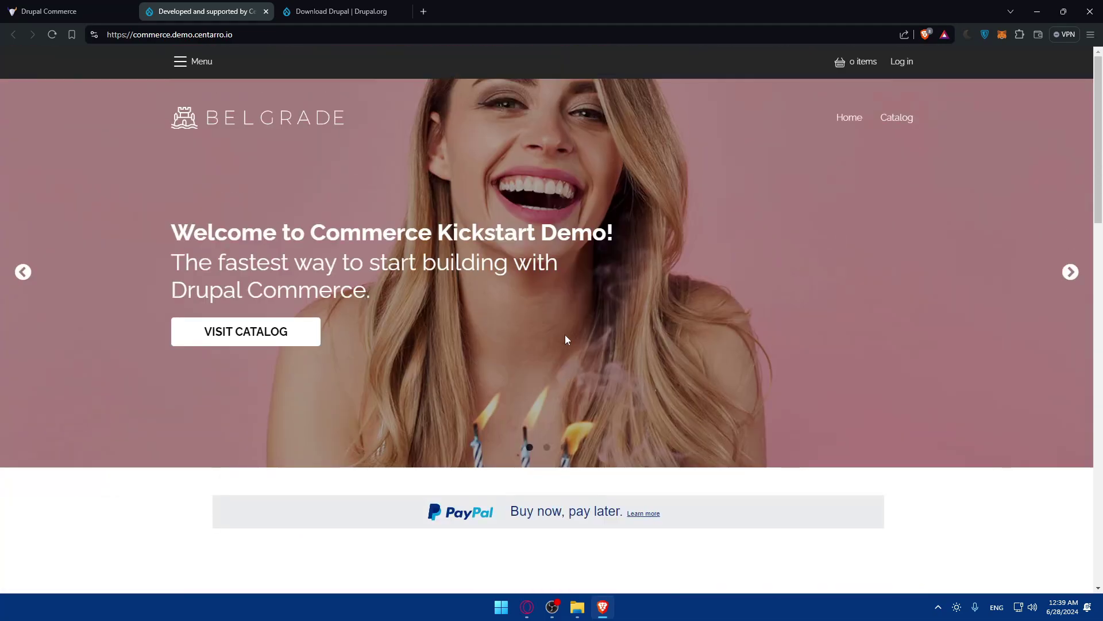
- Open the store's login page and switch to the Create new account form
click(905, 64)
click(478, 347)
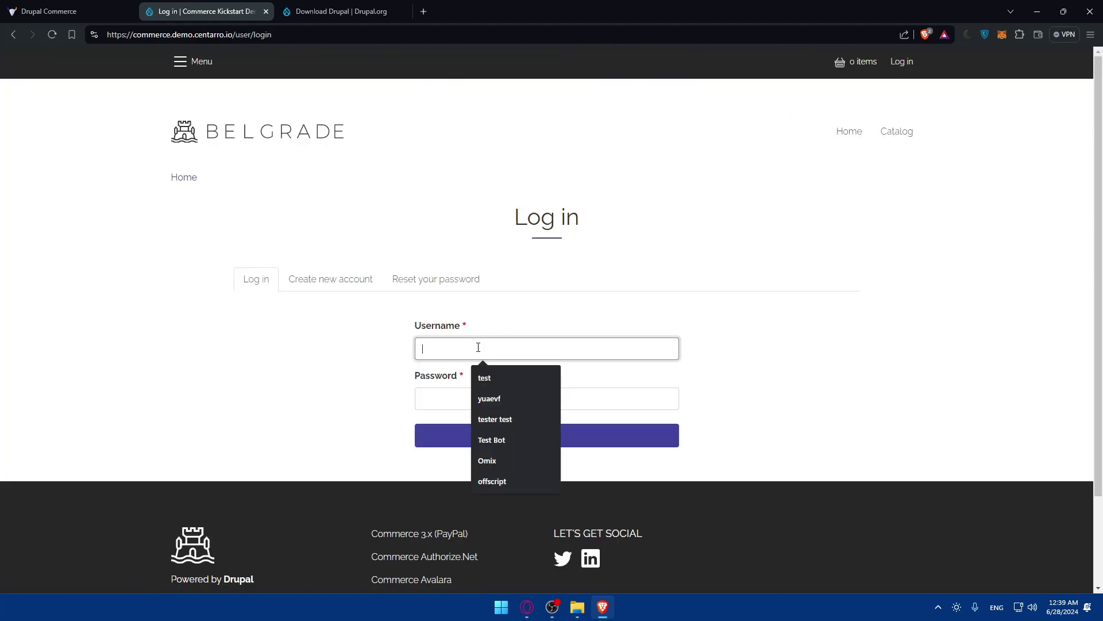
click(333, 349)
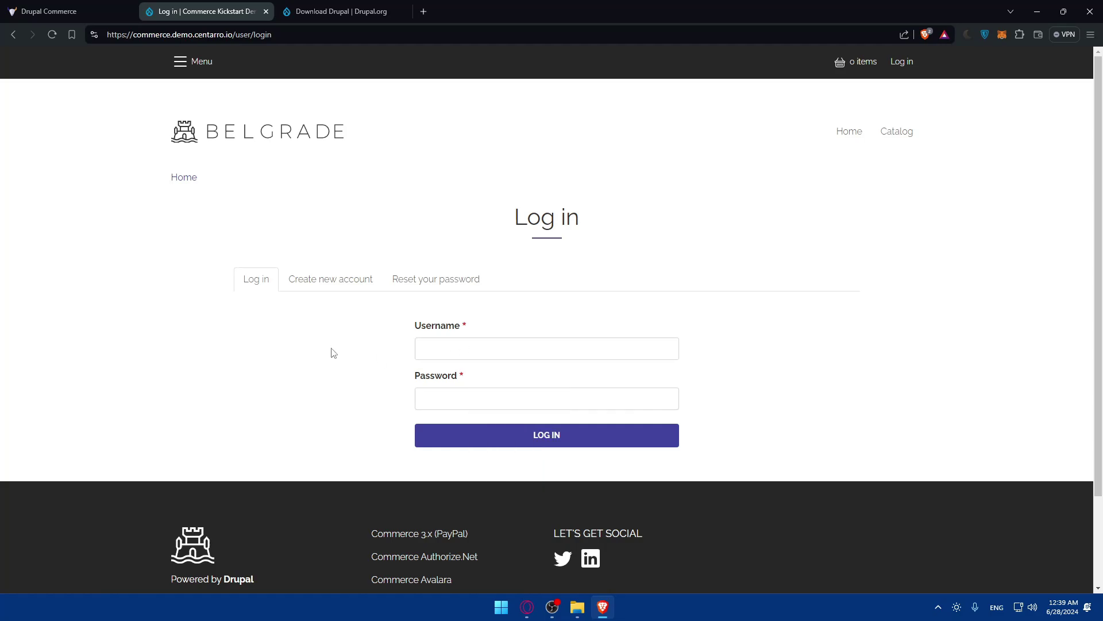
click(341, 278)
scroll(390, 346, down, 3)
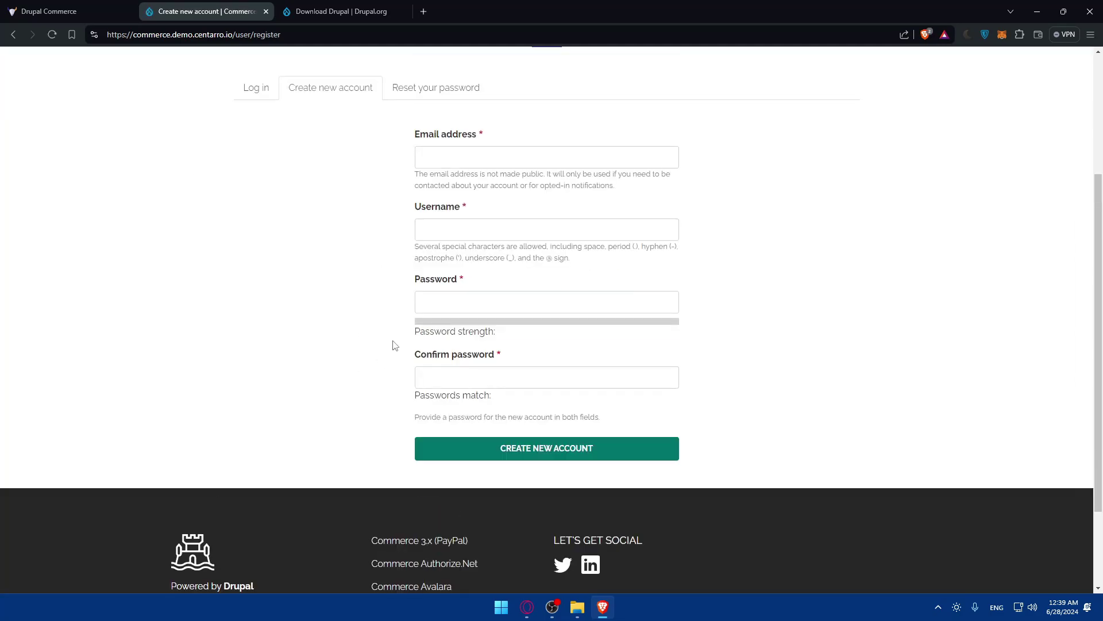
- Enter an e-mail, a username and a matching strong password, then create the account
click(459, 159)
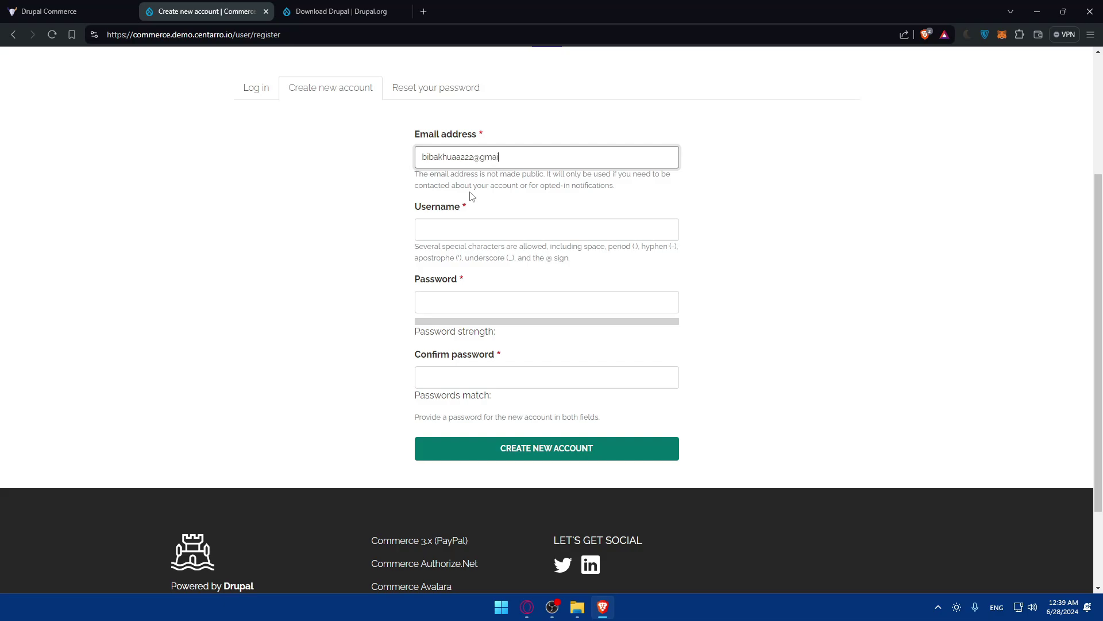
click(476, 225)
text(Omix)
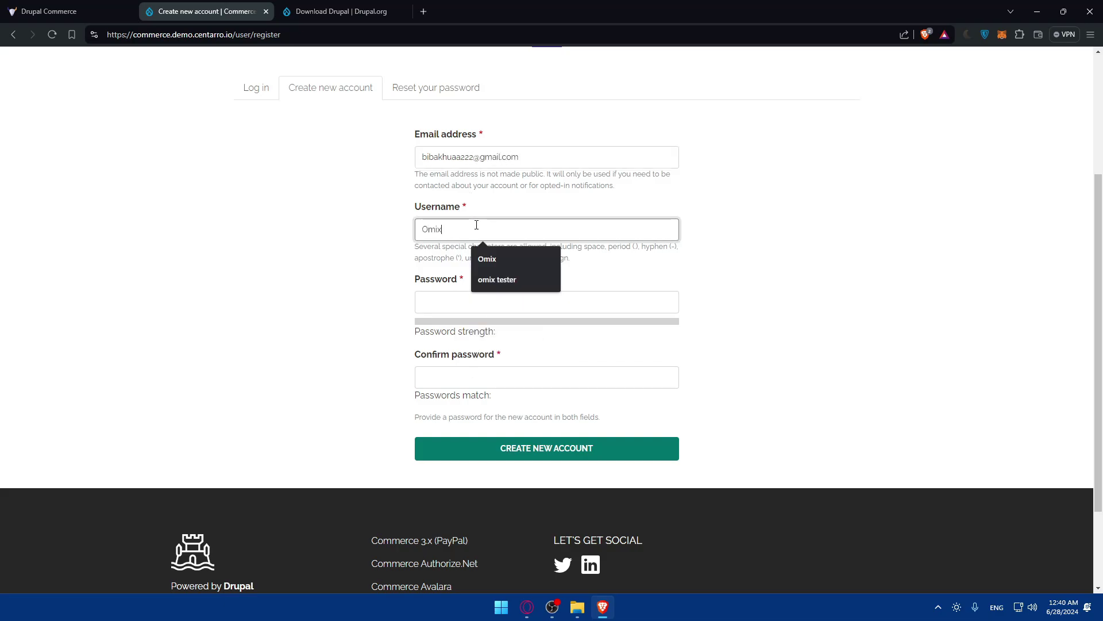
click(459, 307)
text(123)
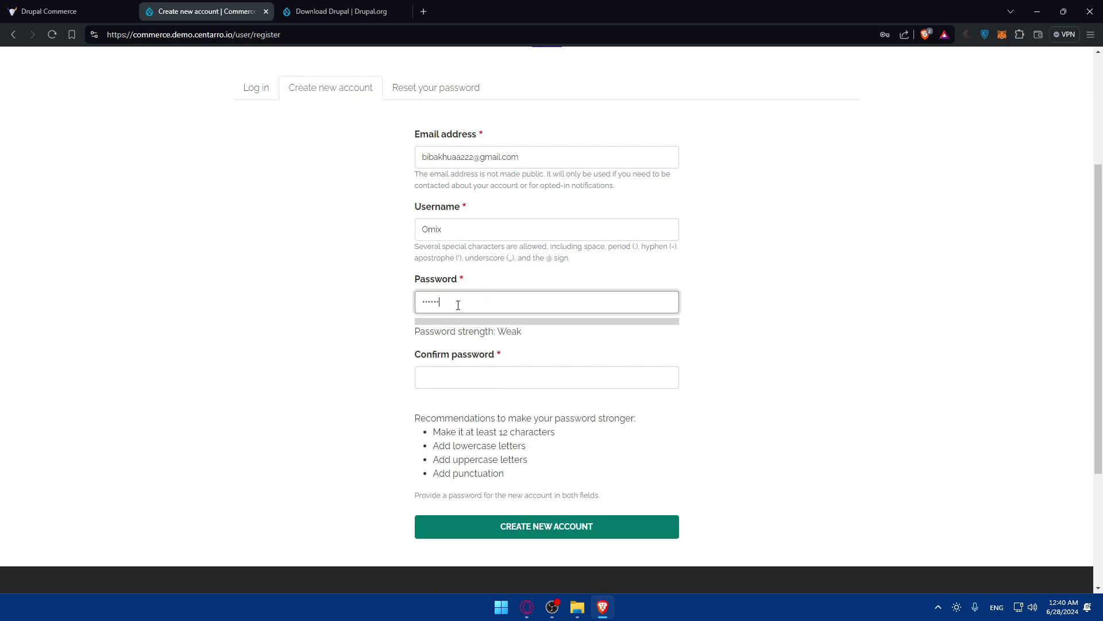
text(abc)
key(BackSpace)
key(BackSpace)
key(BackSpace)
key(BackSpace)
key(BackSpace)
key(BackSpace)
key(BackSpace)
key(BackSpace)
key(BackSpace)
text(123abcD@)
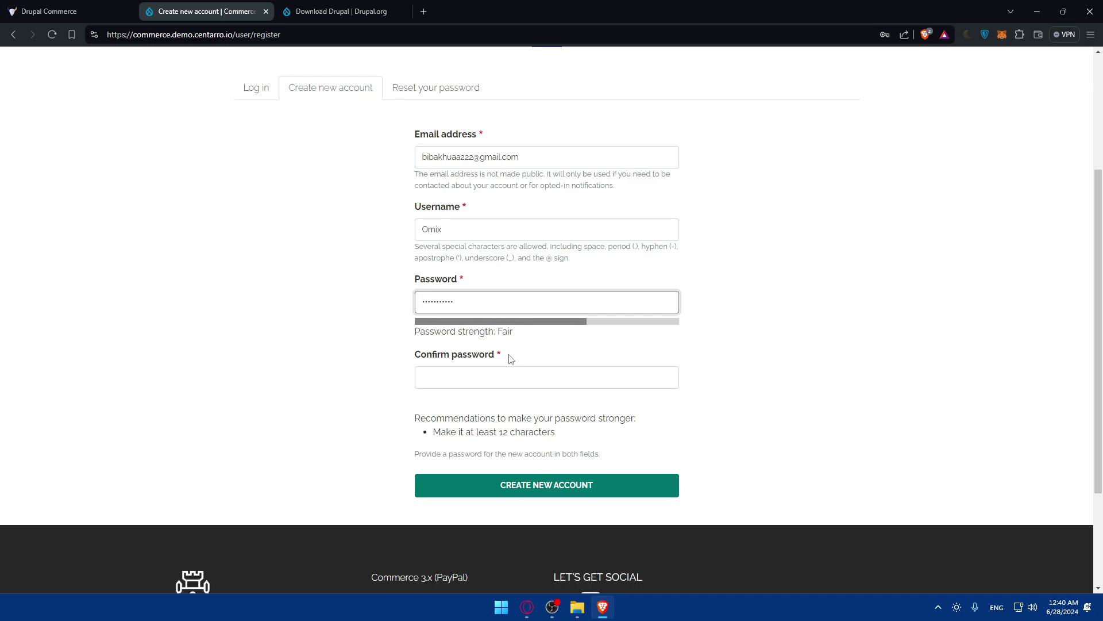
text(1)
click(527, 377)
text(ab)
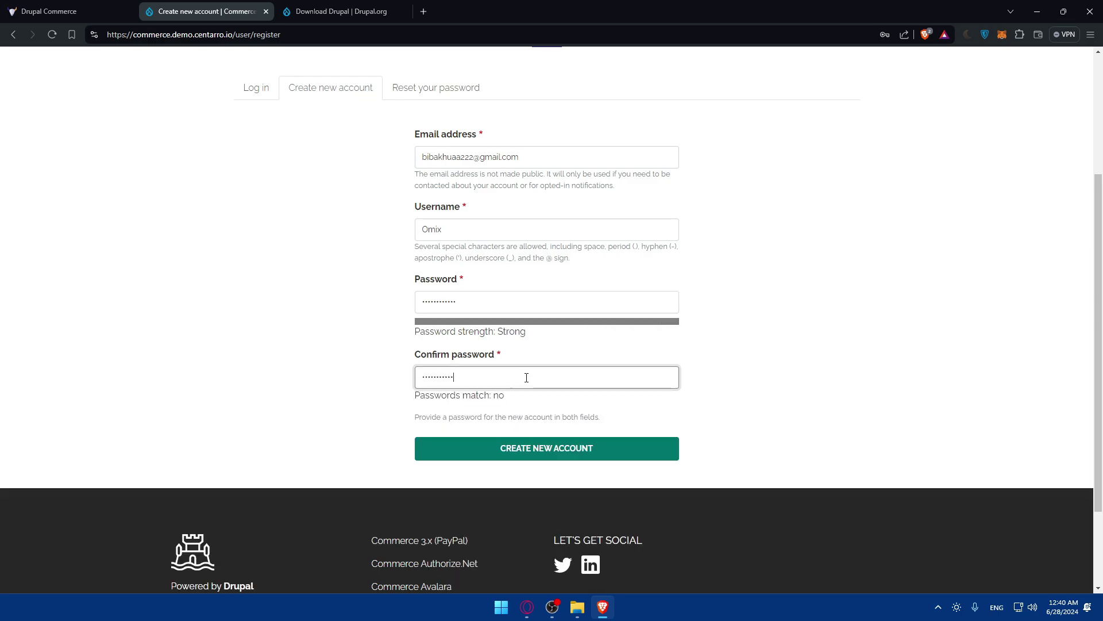
text(1)
click(595, 448)
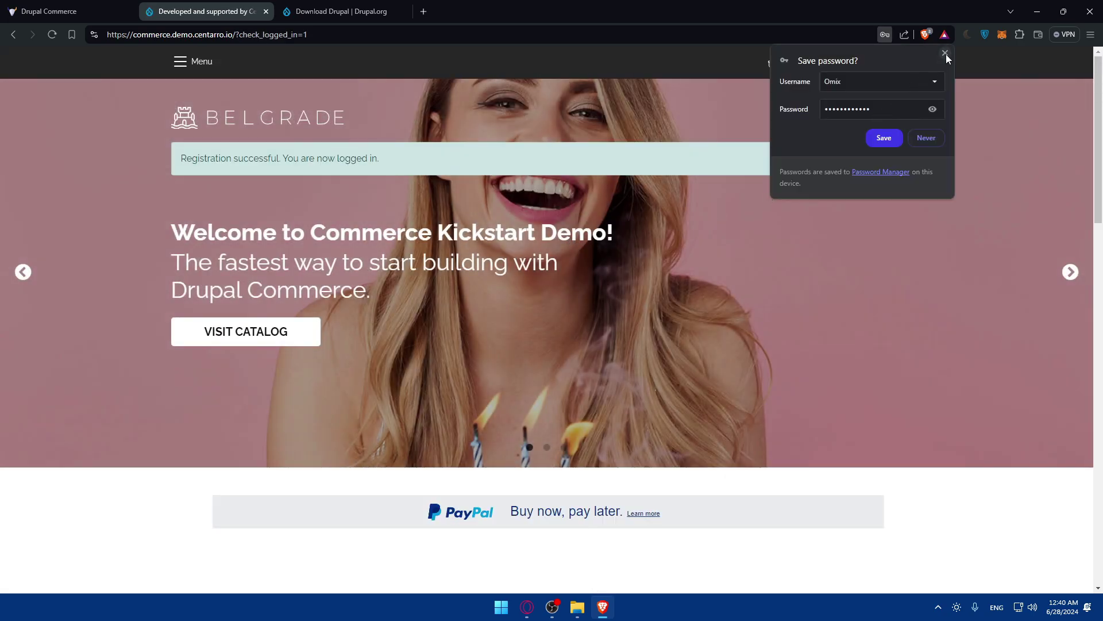
click(945, 53)
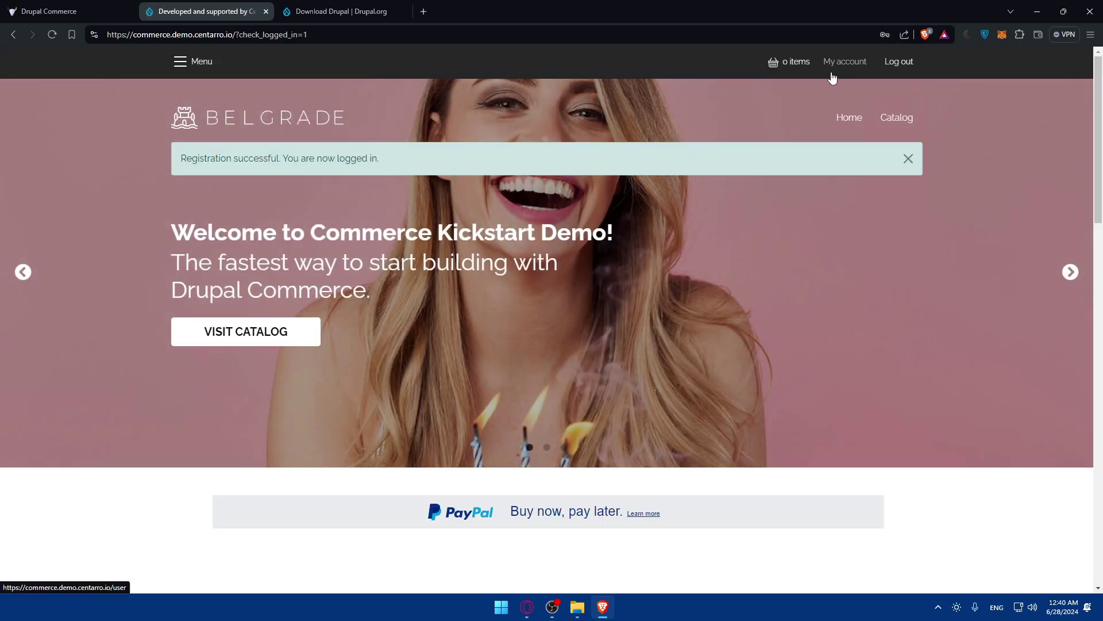
- Open the catalog, view the 24" x 30" Hiding Goat Print product, then return to the listing
scroll(687, 191, down, 8)
scroll(687, 191, up, 8)
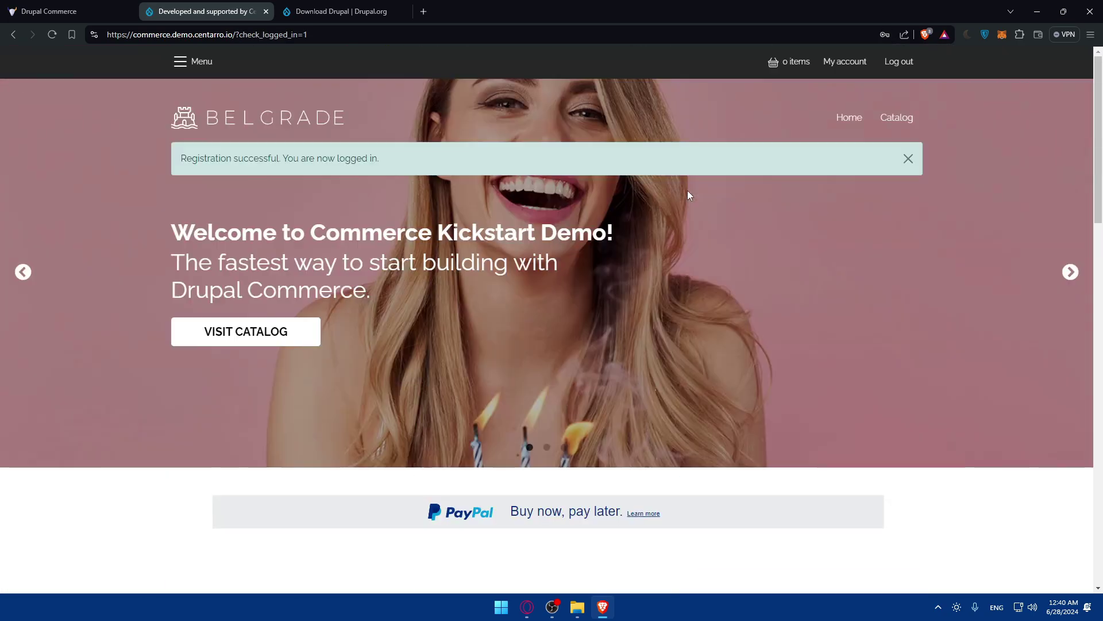
click(227, 337)
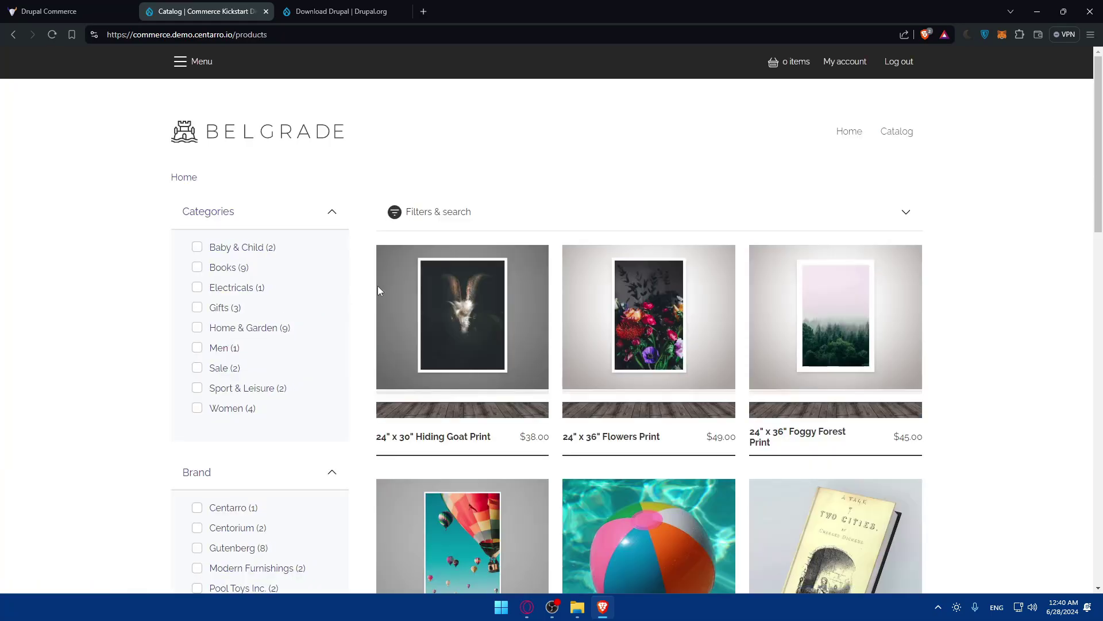
scroll(394, 294, down, 20)
scroll(396, 293, up, 20)
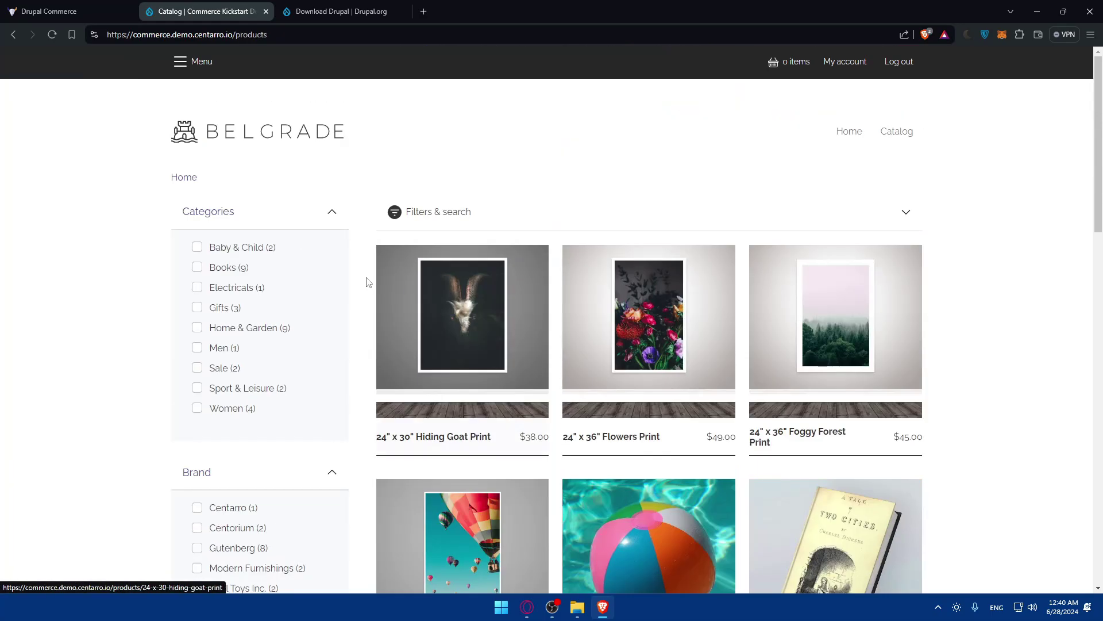
click(415, 375)
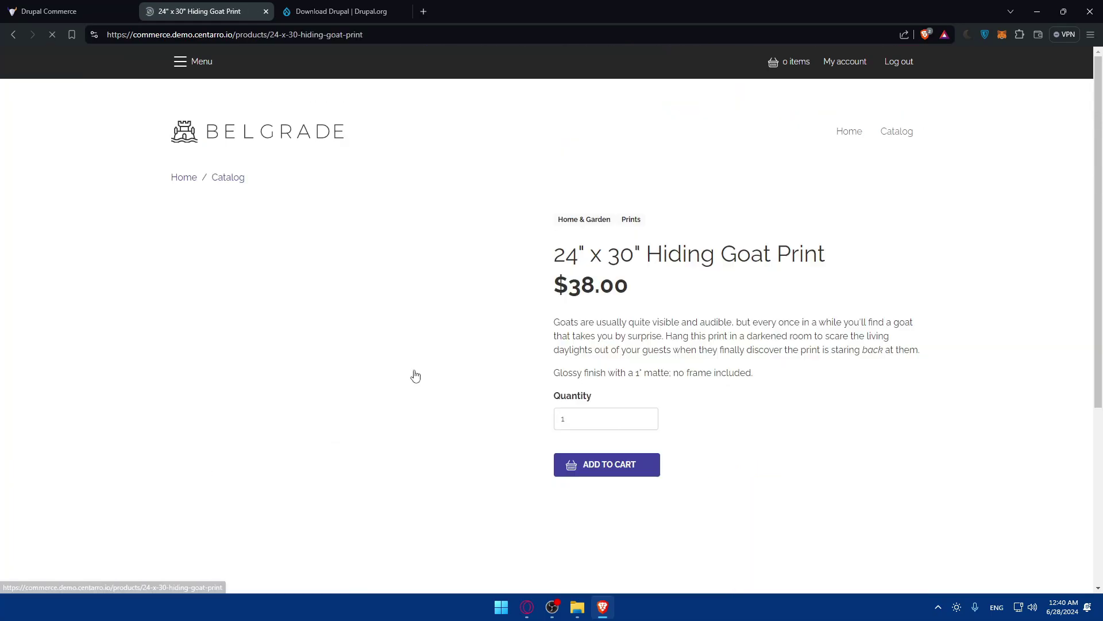
scroll(424, 377, down, 3)
scroll(631, 252, up, 5)
key(alt+Left)
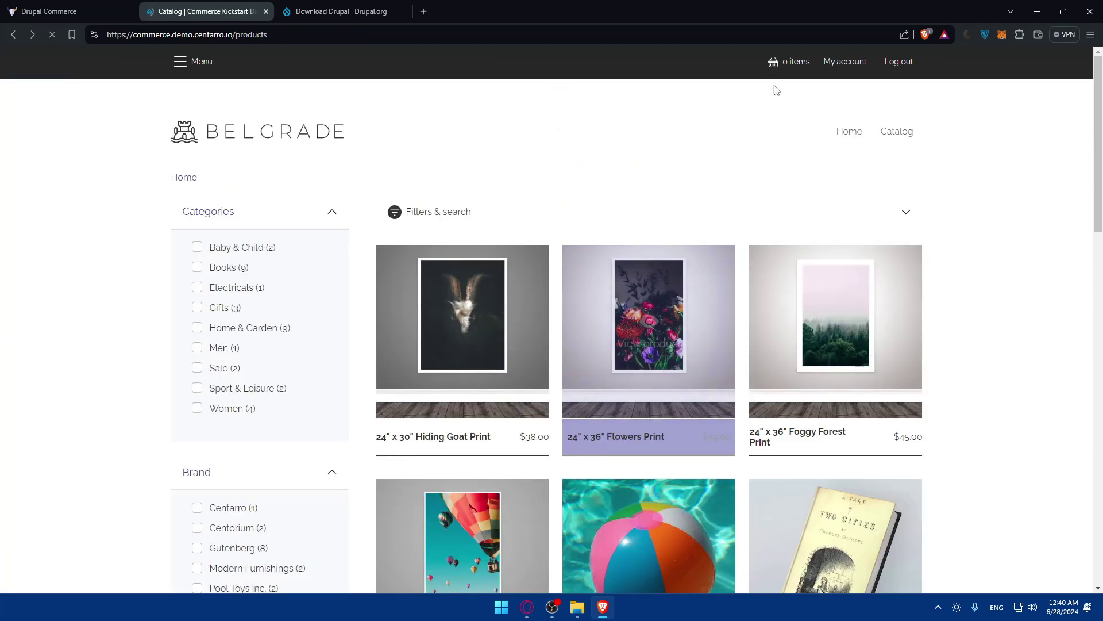
- Open, close and reopen the site's Menu side panel
click(196, 63)
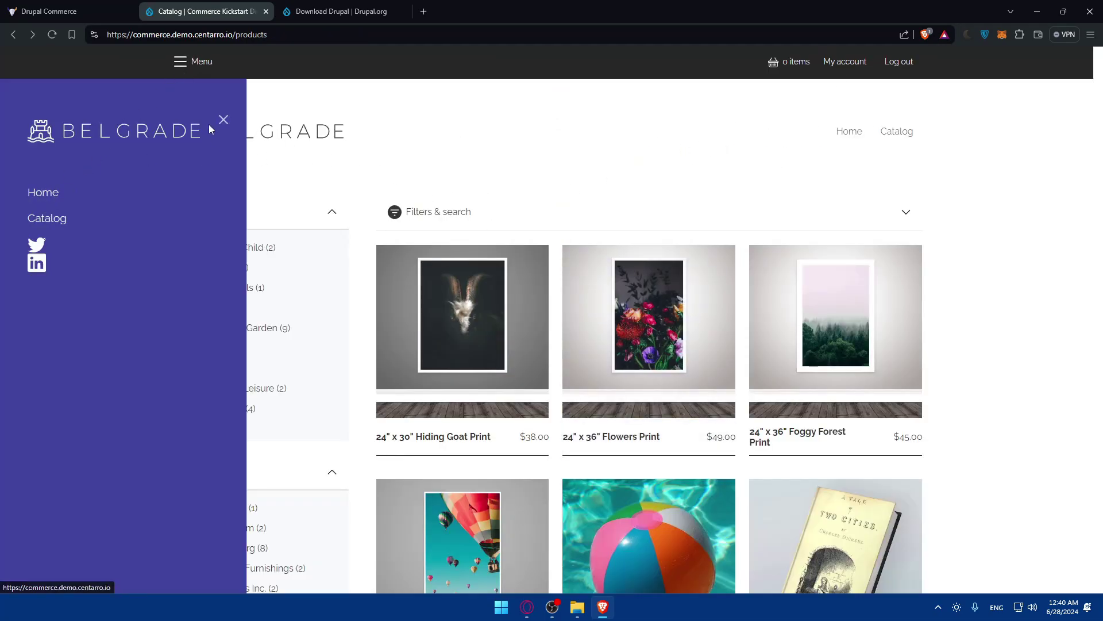
click(224, 120)
click(194, 62)
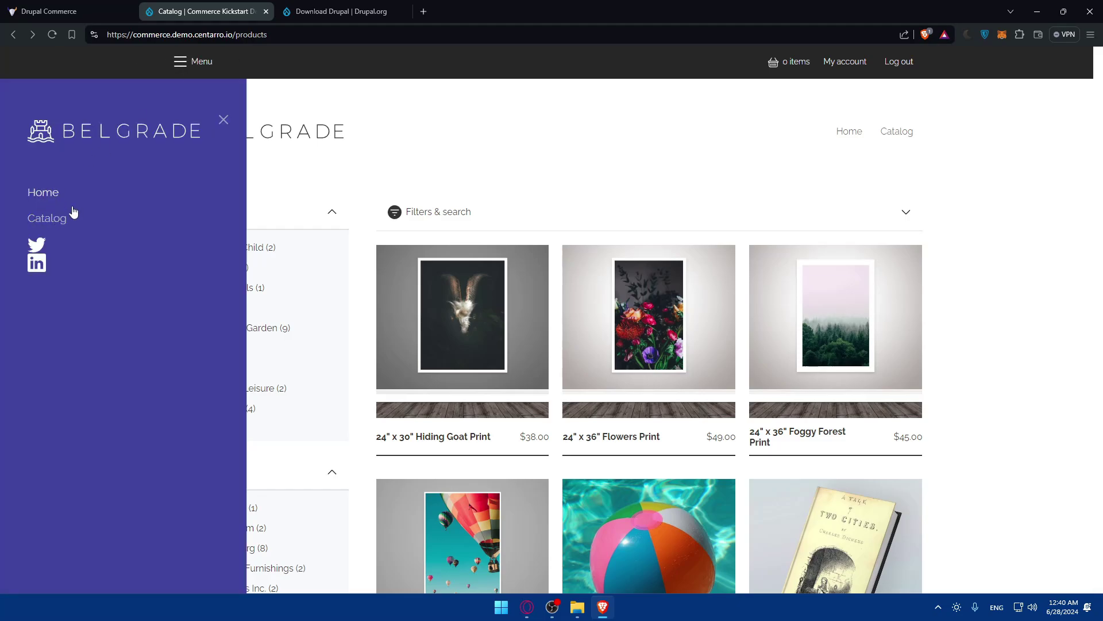
- Go from the account profile to Payment methods and start adding a new one
click(845, 68)
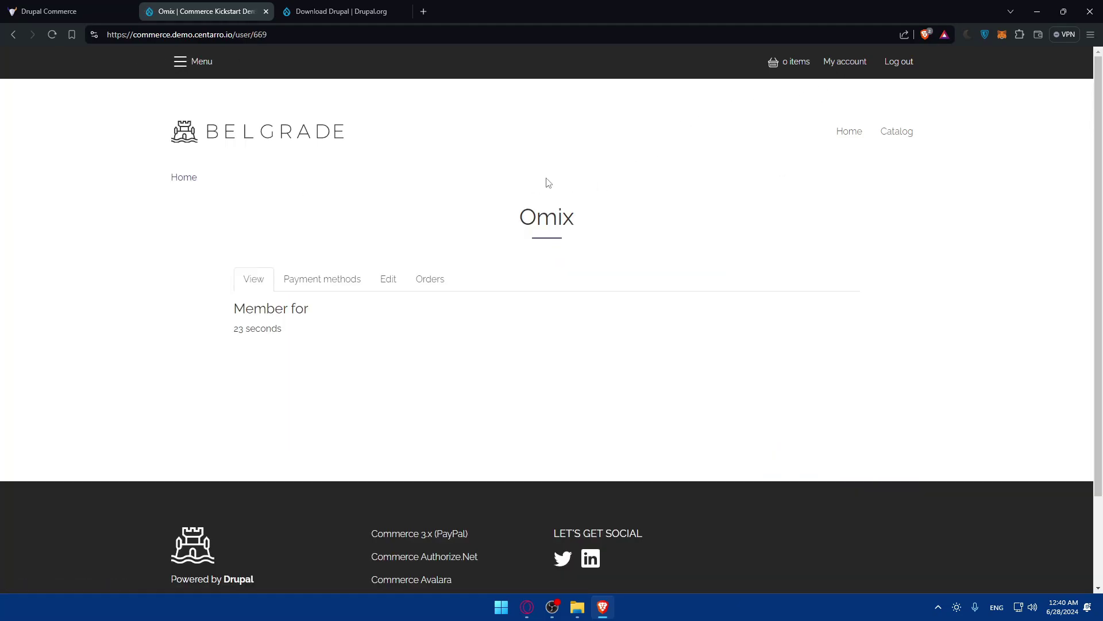
click(320, 279)
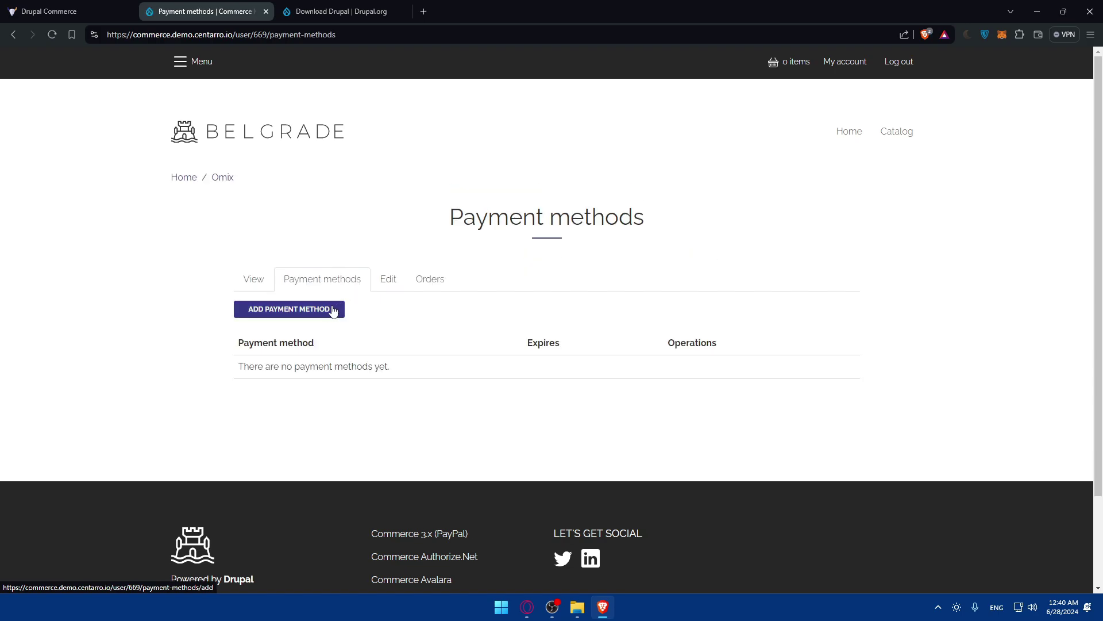
click(315, 313)
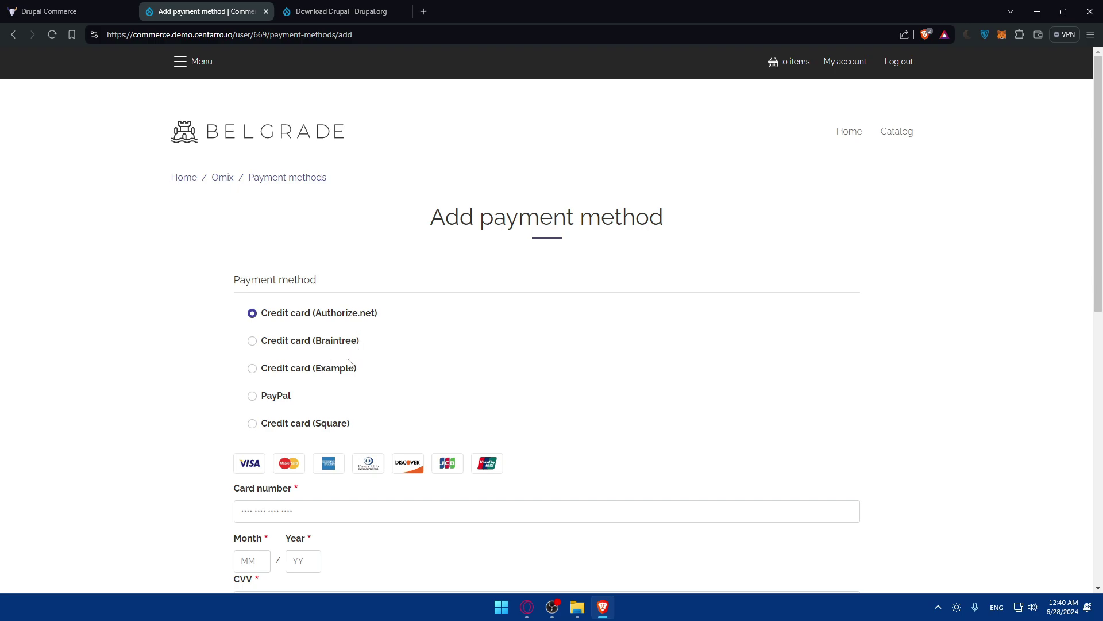
- Compare the Credit card (Example) and Square options, then select PayPal
click(309, 371)
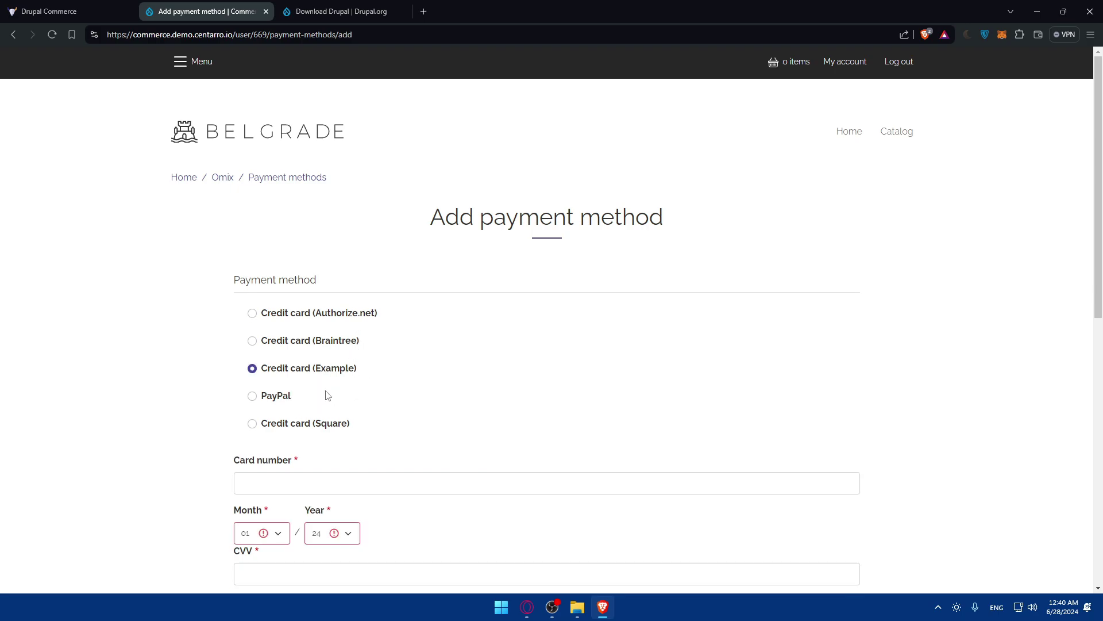
scroll(322, 394, down, 2)
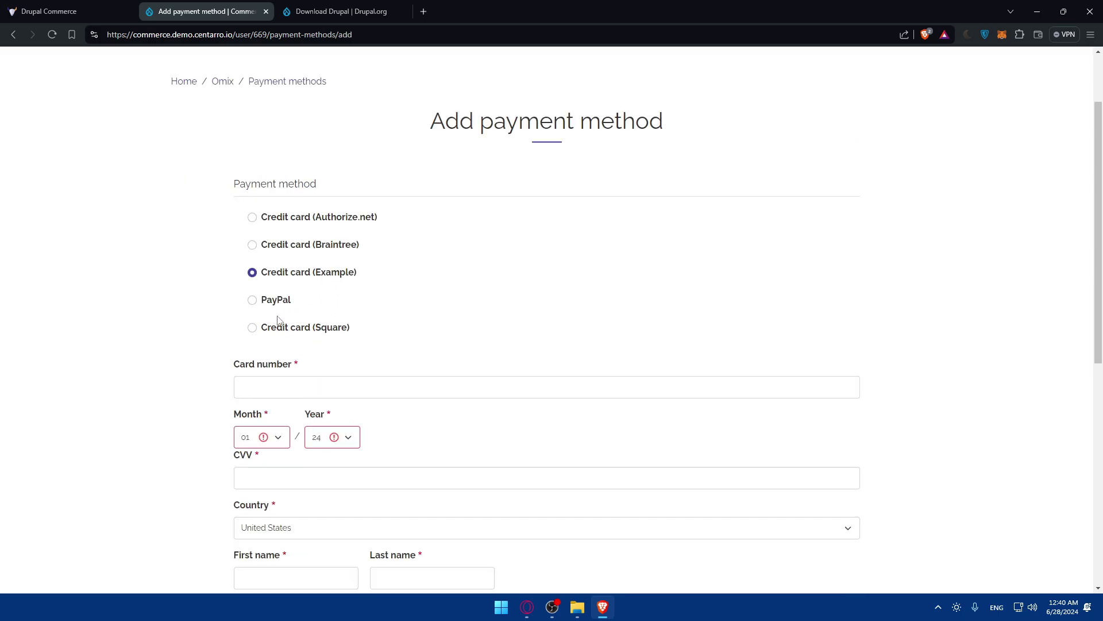
click(295, 328)
scroll(389, 320, down, 5)
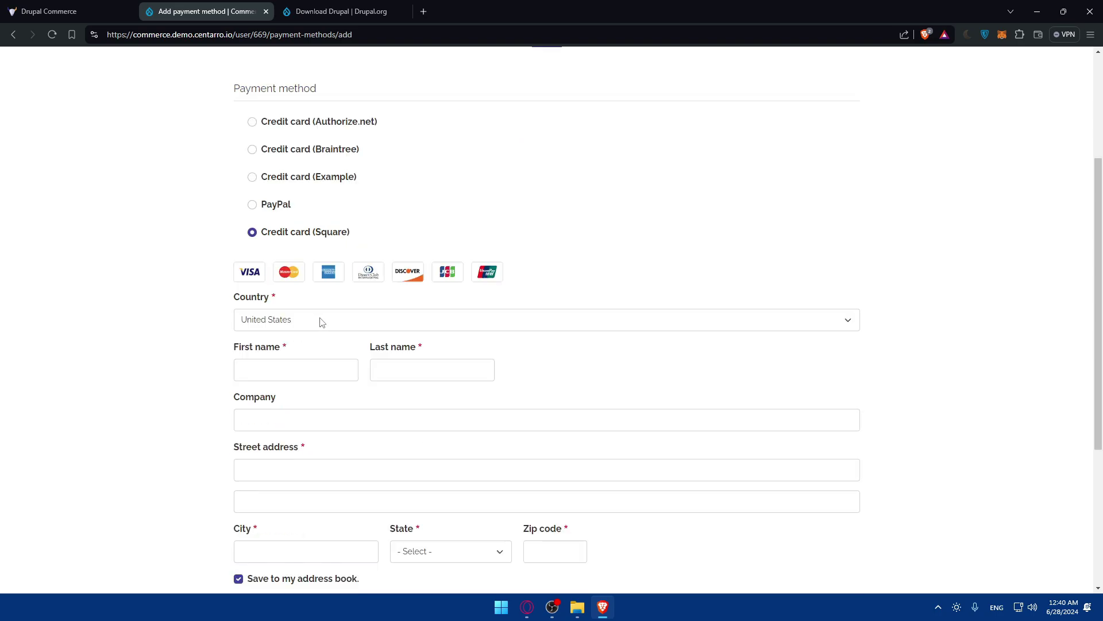
scroll(327, 313, up, 7)
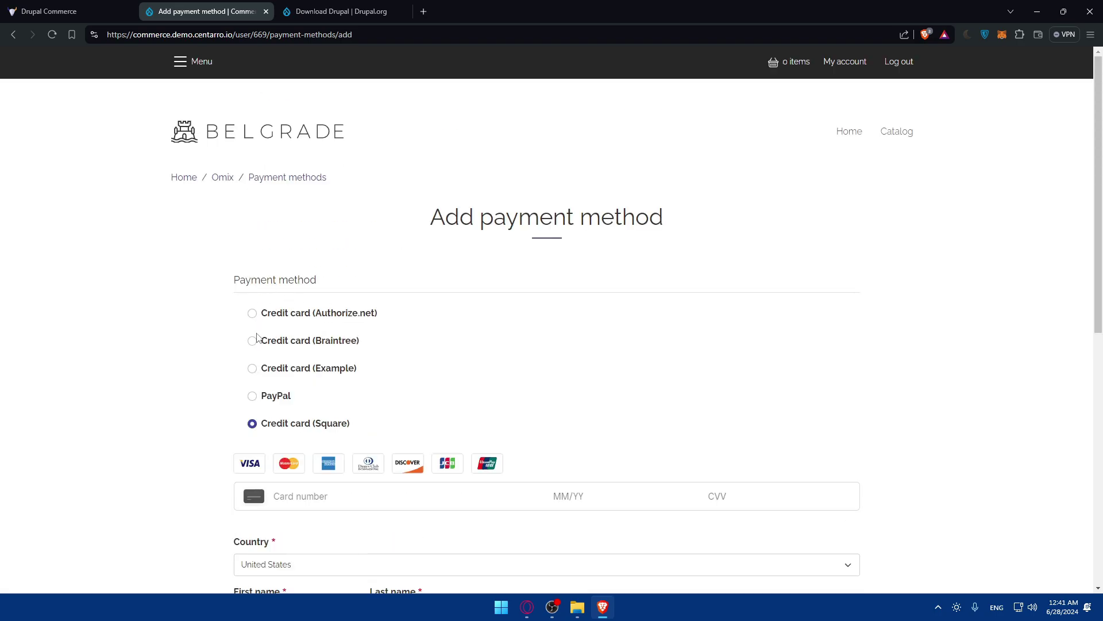
click(249, 398)
scroll(293, 357, down, 3)
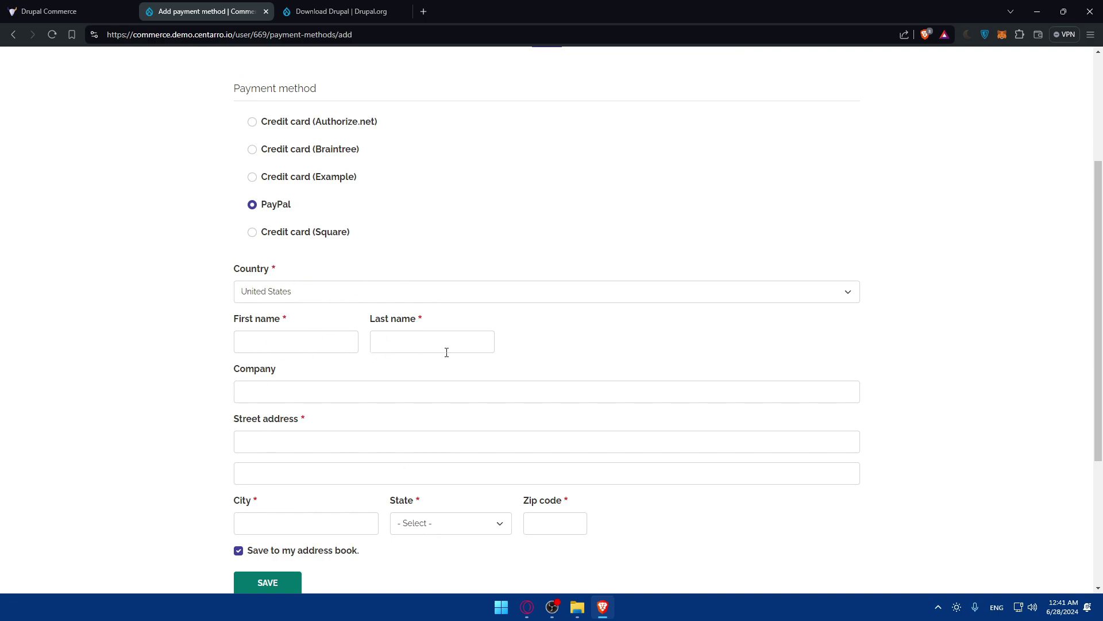
drag(282, 372, 215, 380)
click(305, 326)
- Enter the billing first and last name, autofill the street address, and save PayPal
click(291, 351)
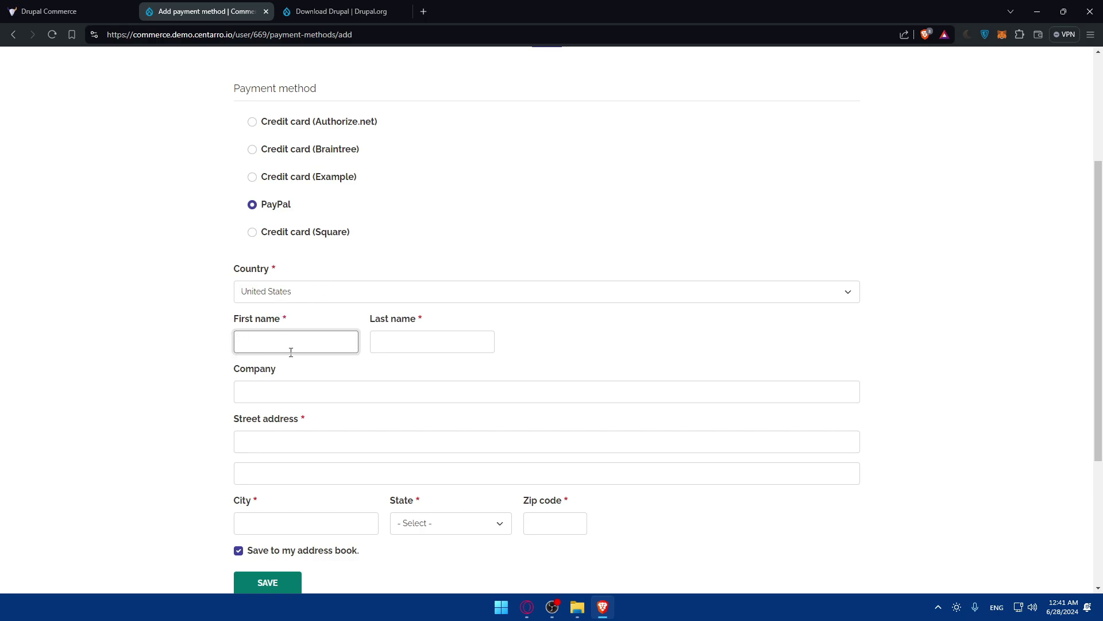
click(371, 344)
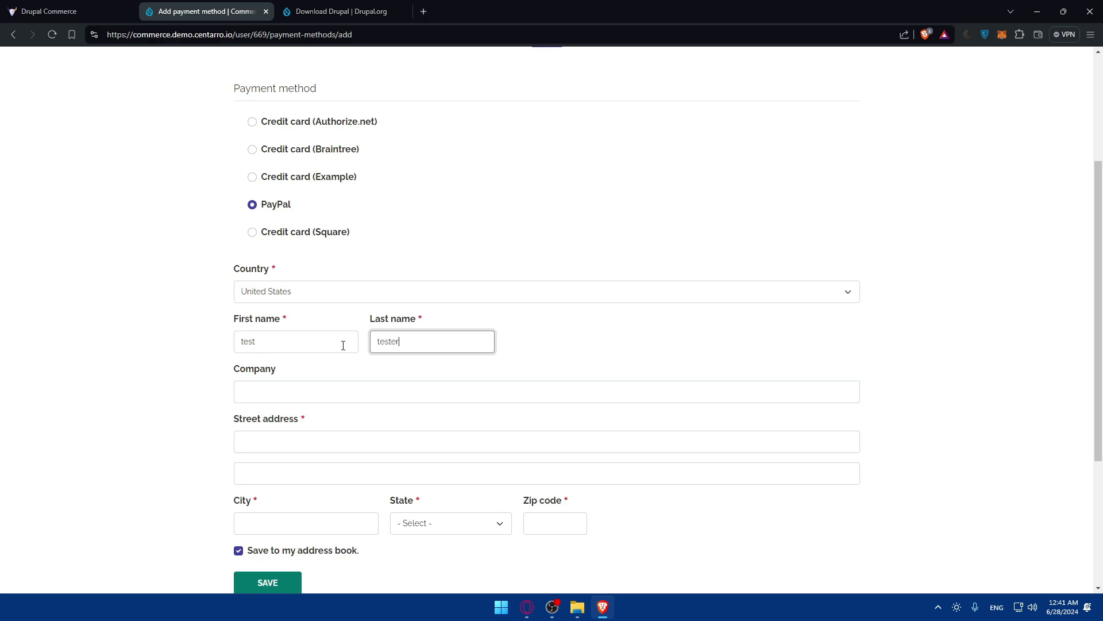
click(293, 443)
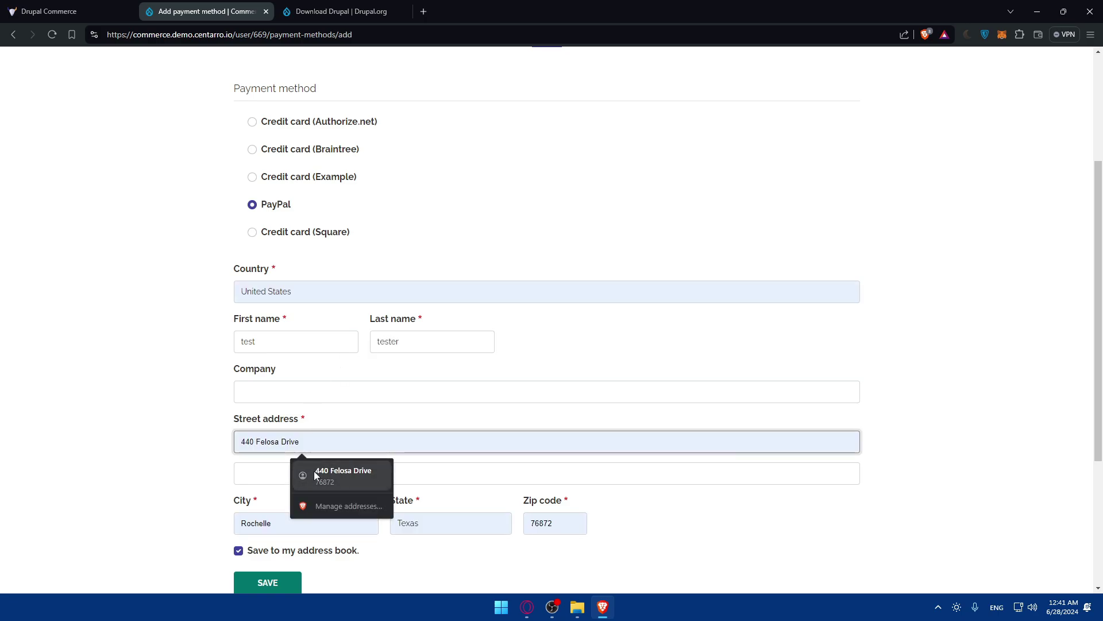
click(314, 470)
scroll(185, 418, down, 2)
click(281, 485)
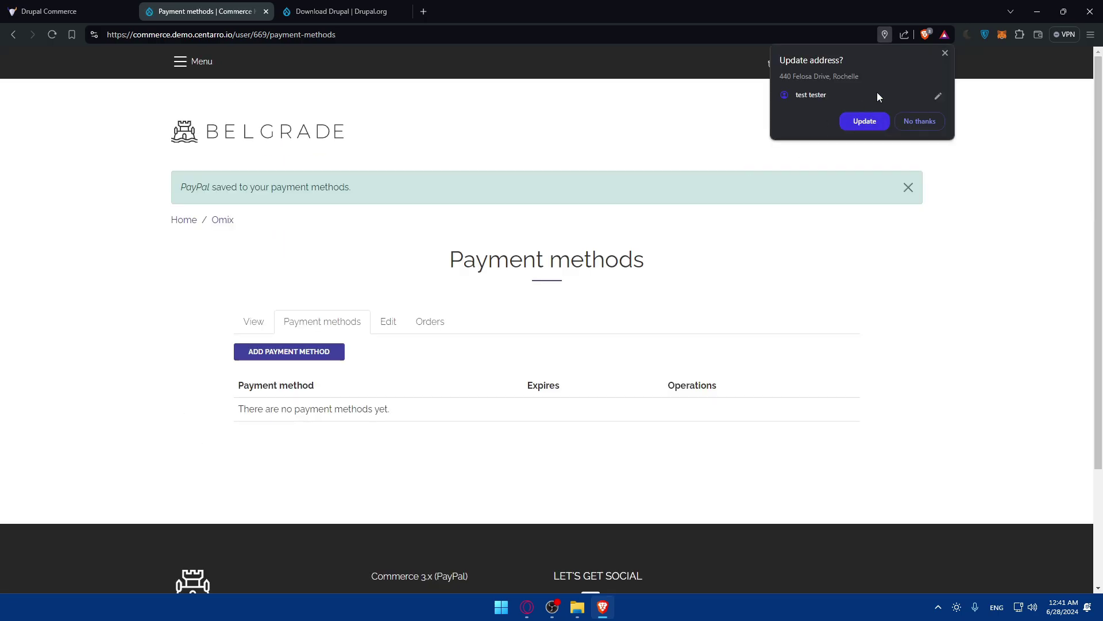
click(945, 53)
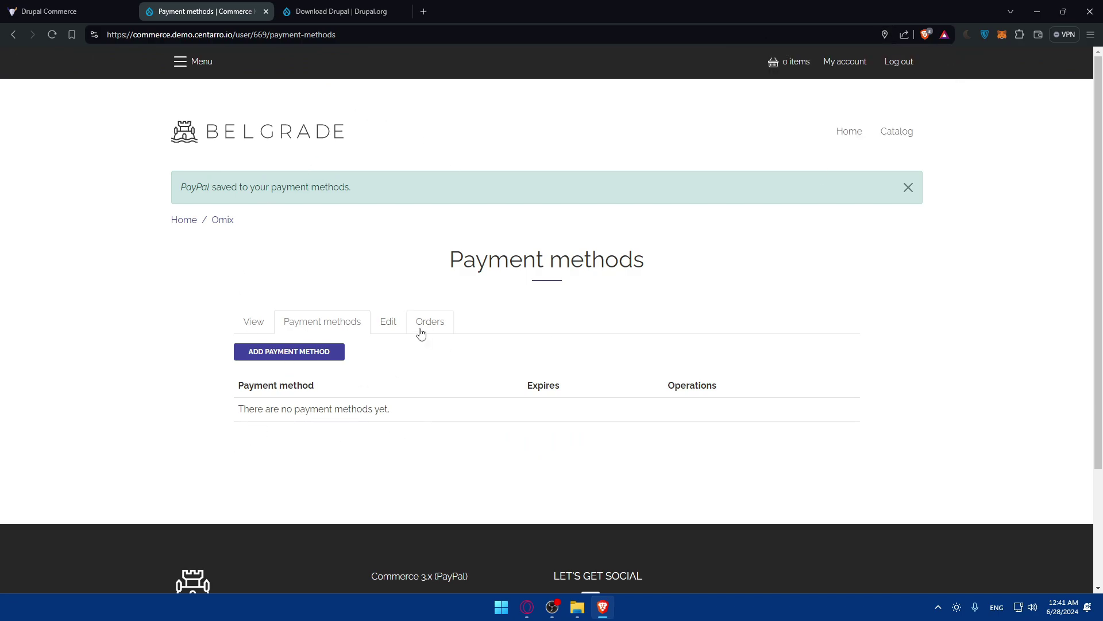
- Check the account's Edit and Orders tabs (no orders yet), then return to the overview
click(393, 326)
scroll(435, 294, down, 5)
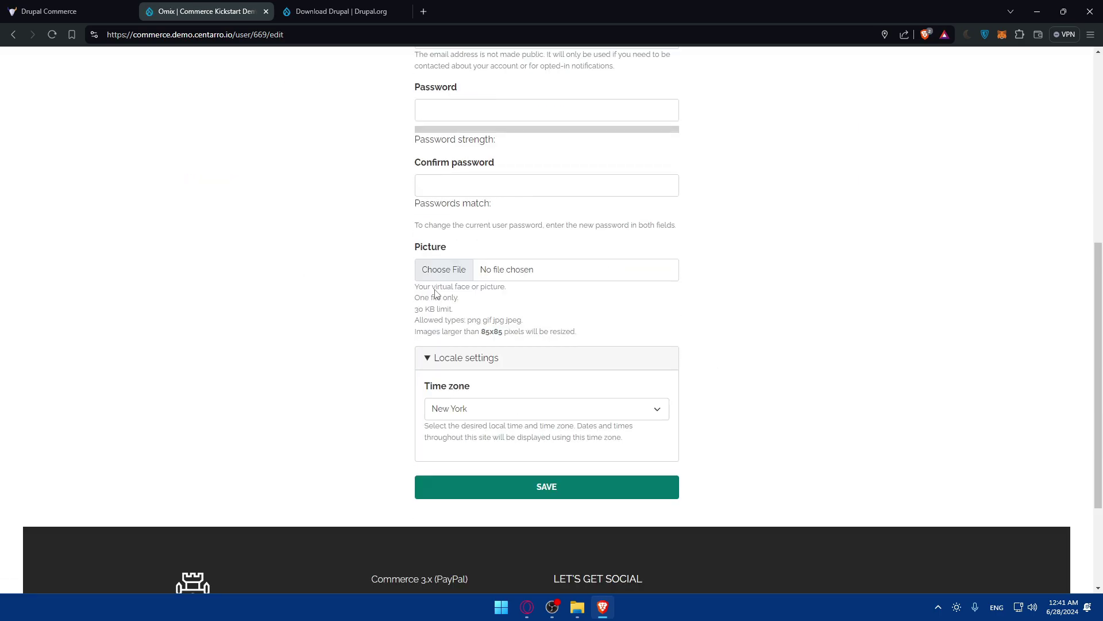
scroll(435, 294, up, 4)
scroll(436, 290, down, 3)
scroll(436, 288, up, 3)
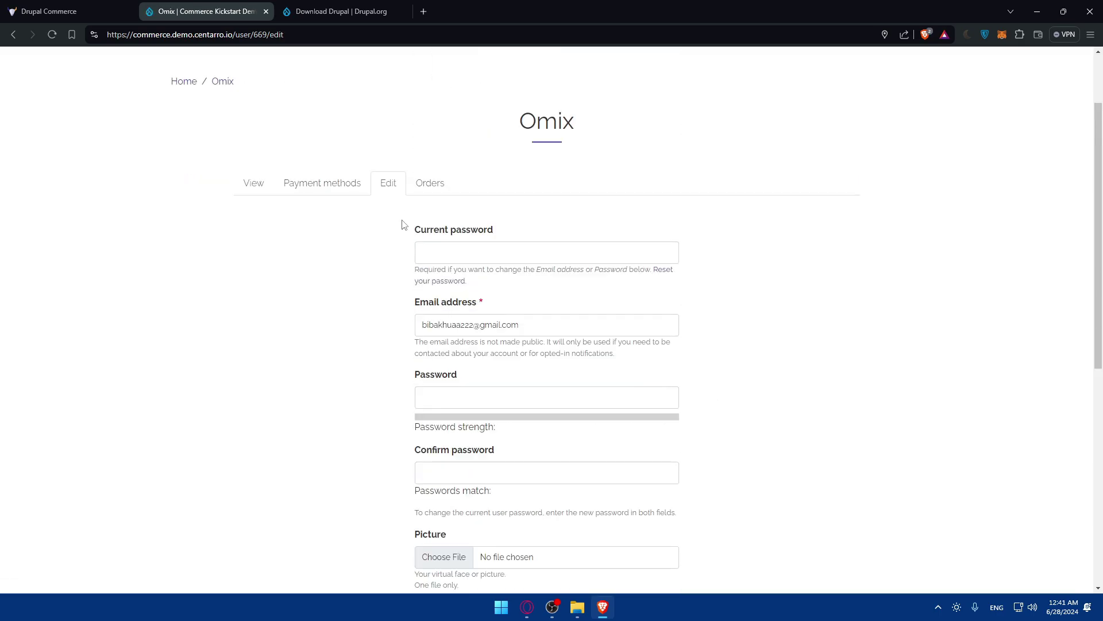
click(431, 183)
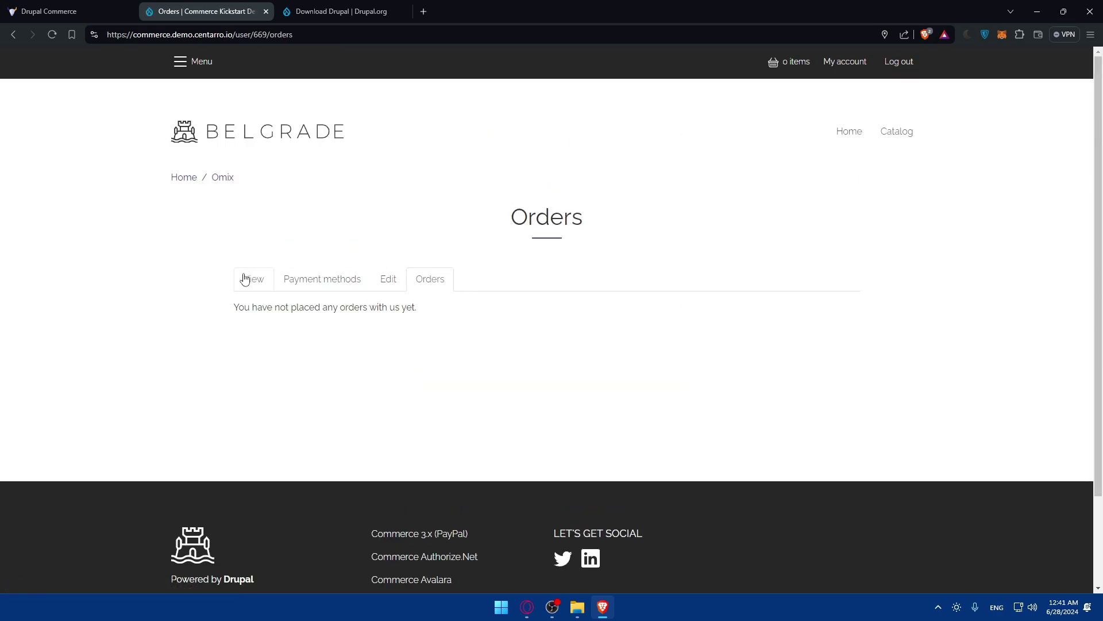
click(244, 279)
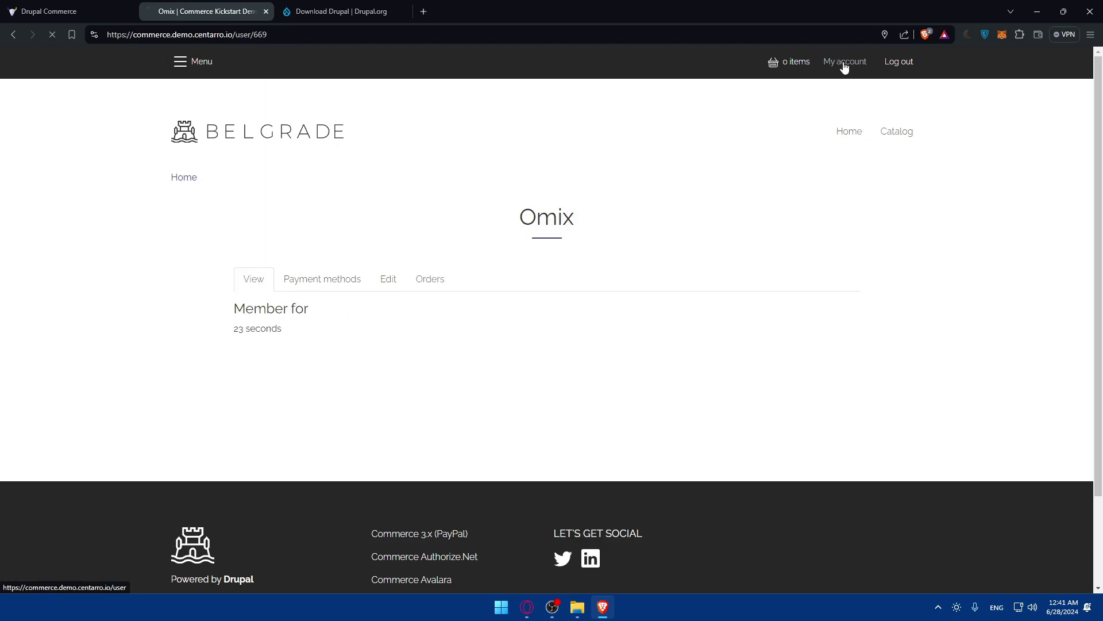
- Go to the store Home page via the Menu, advance the New products carousel, and scroll to the footer
click(180, 61)
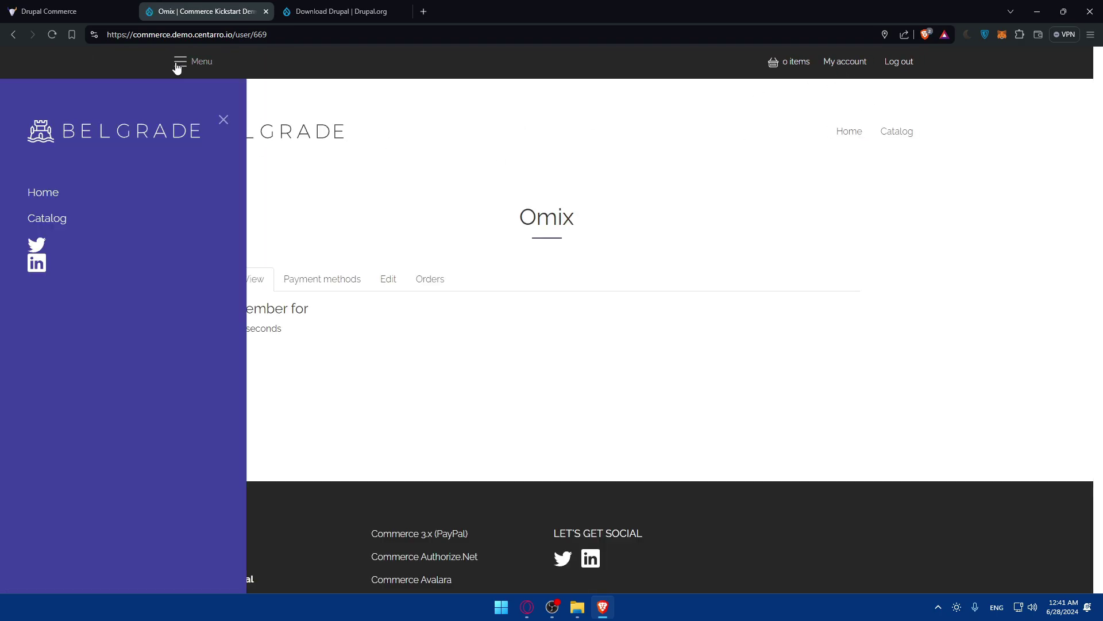
click(45, 194)
scroll(330, 278, down, 2)
scroll(332, 277, up, 2)
scroll(312, 328, down, 10)
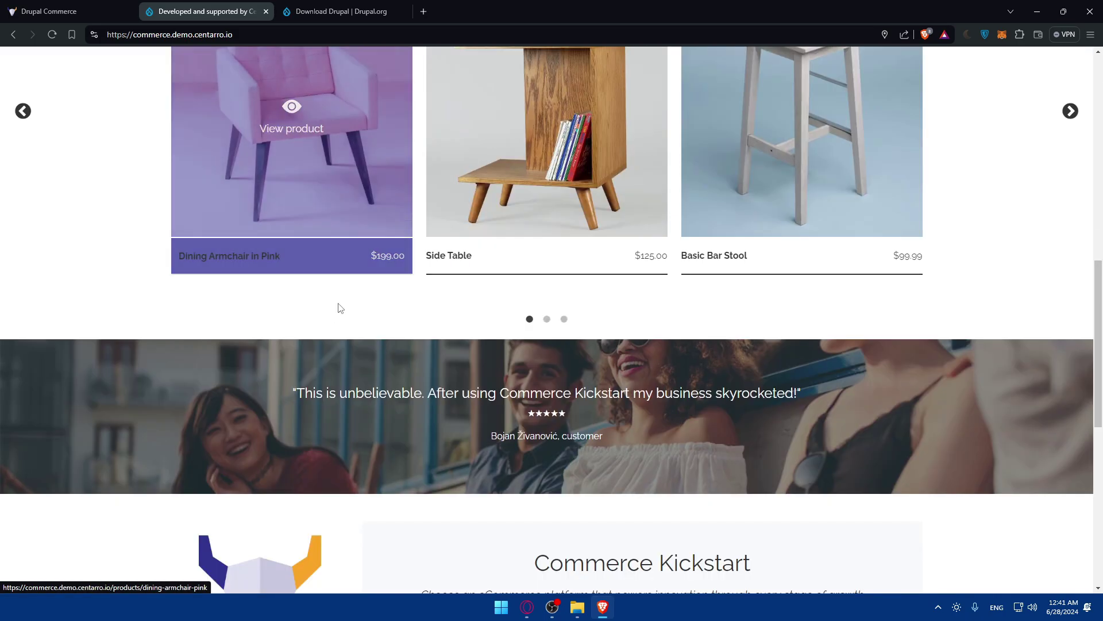
click(547, 319)
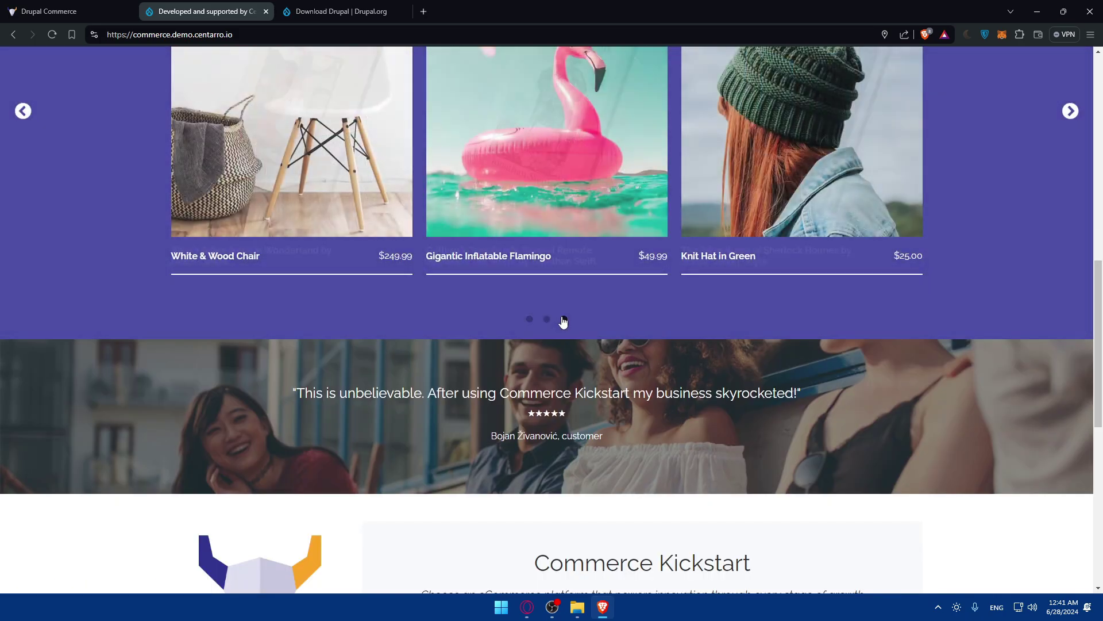
scroll(518, 320, down, 5)
scroll(519, 319, down, 4)
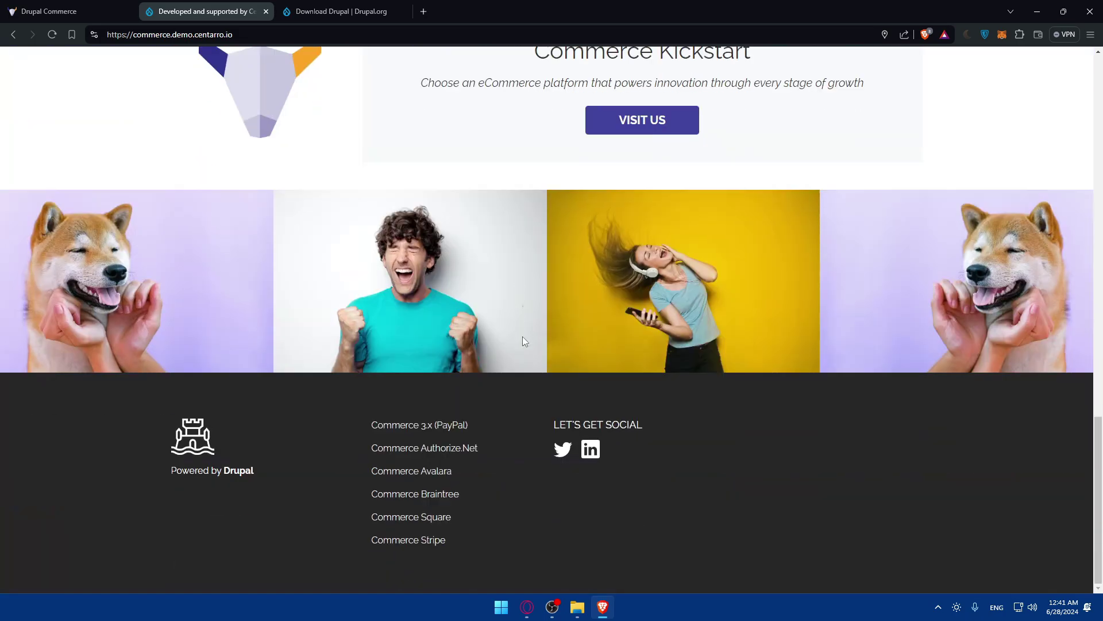
- Browse drupalcommerce.org's feature highlights, open Try a Demo, and scroll to Start building today!
click(104, 5)
scroll(597, 258, down, 8)
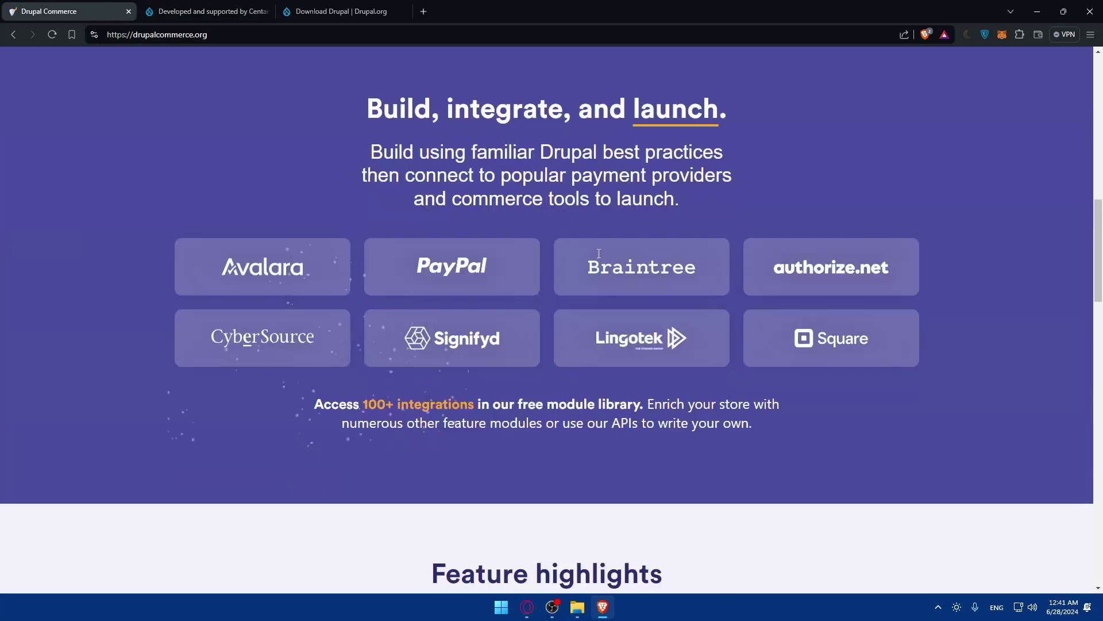
scroll(597, 258, down, 7)
click(212, 11)
click(87, 11)
scroll(401, 234, down, 15)
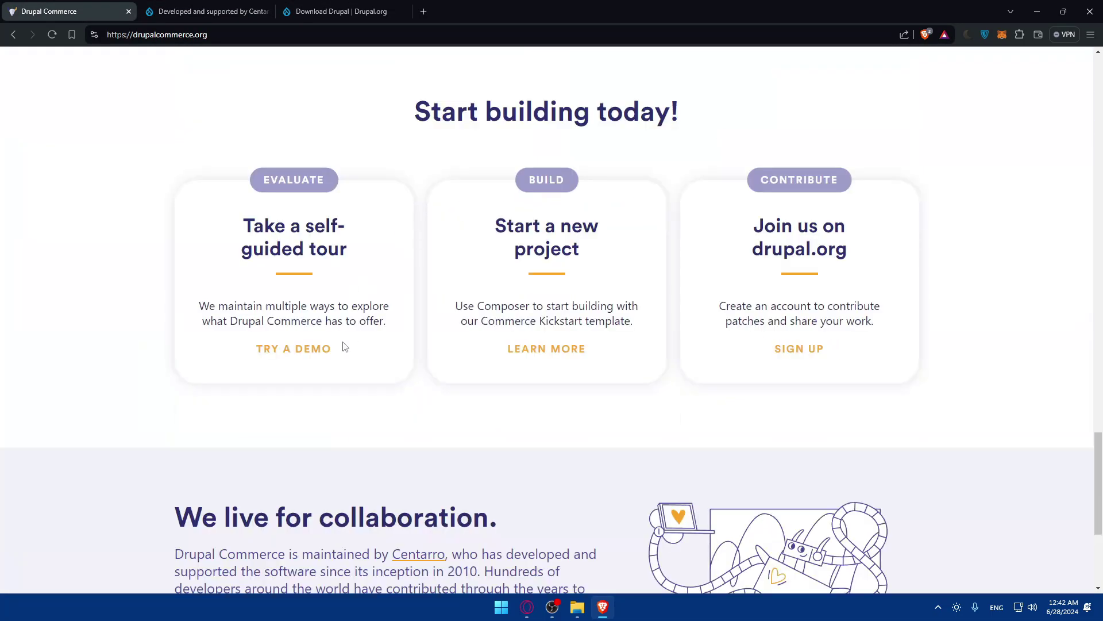
click(296, 349)
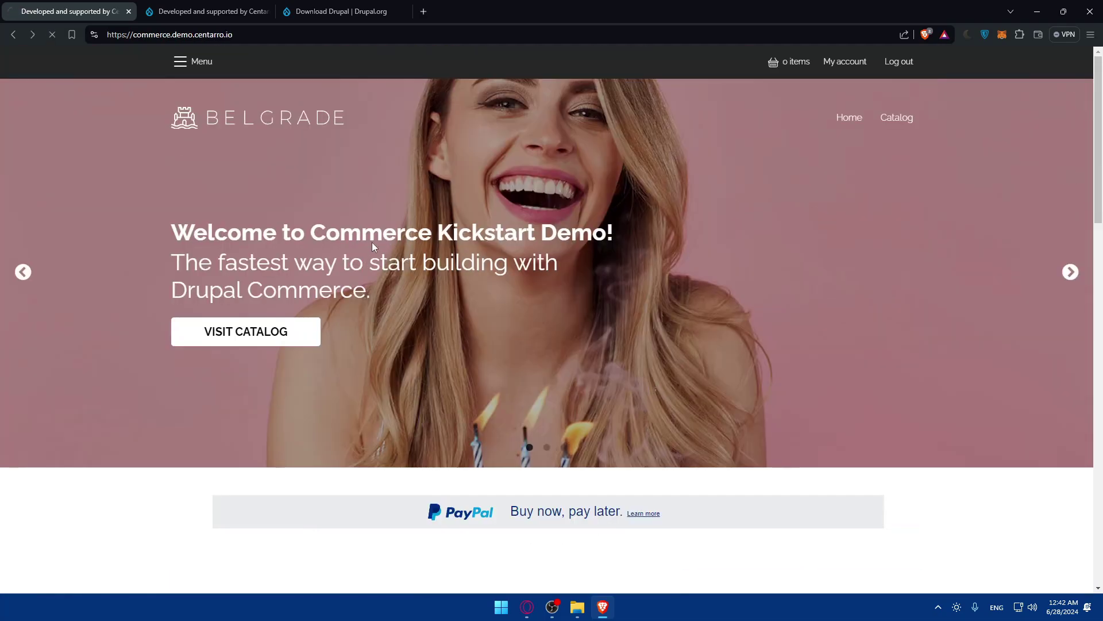
scroll(548, 308, down, 5)
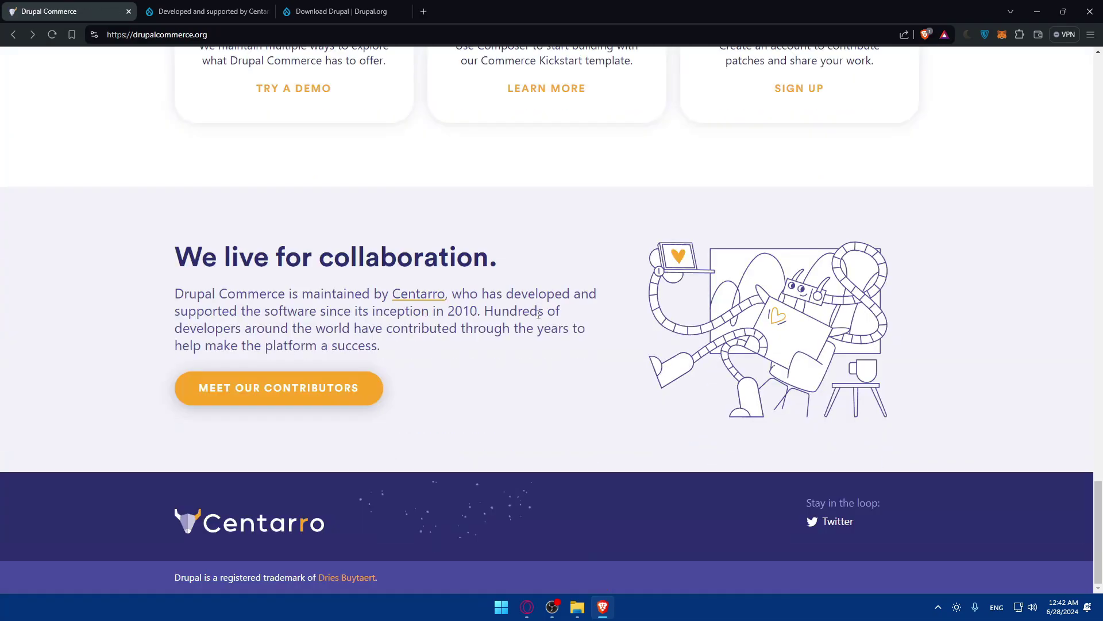
scroll(539, 314, up, 10)
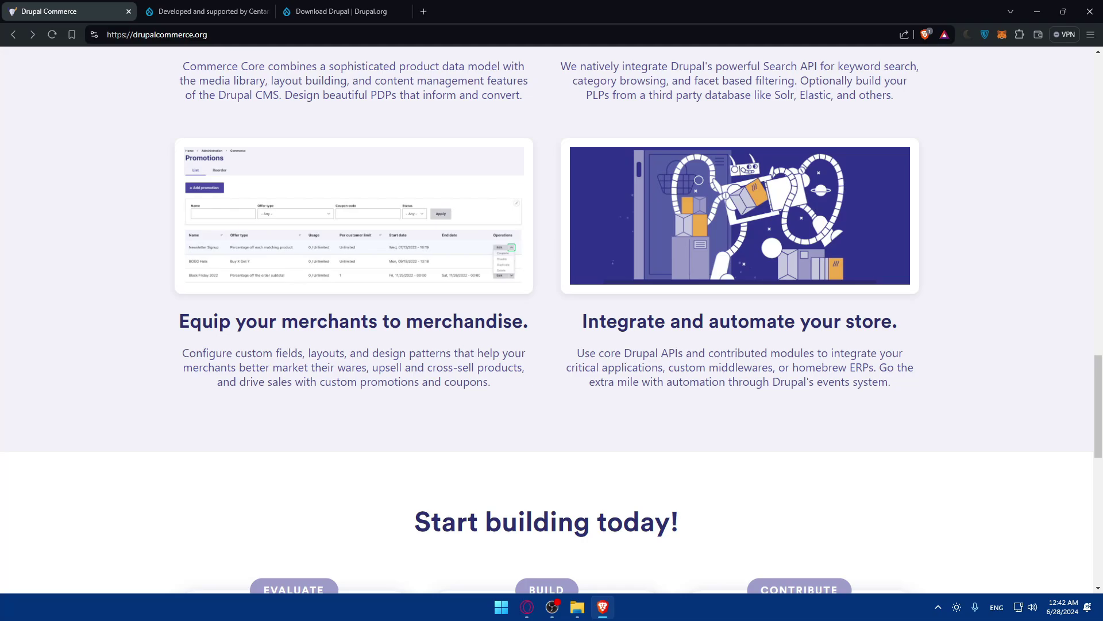
- On Drupal.org's Download Drupal page, request the Drupal zip package, then cancel the Save As dialog
key(ctrl+Tab)
key(ctrl+Tab)
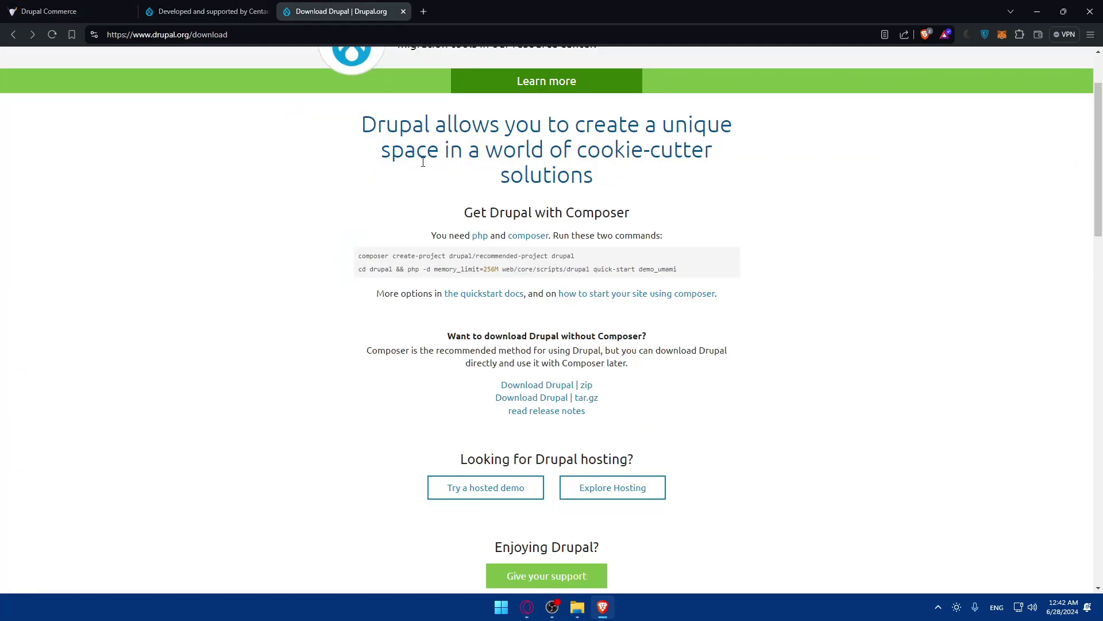
drag(366, 253, 685, 290)
click(370, 254)
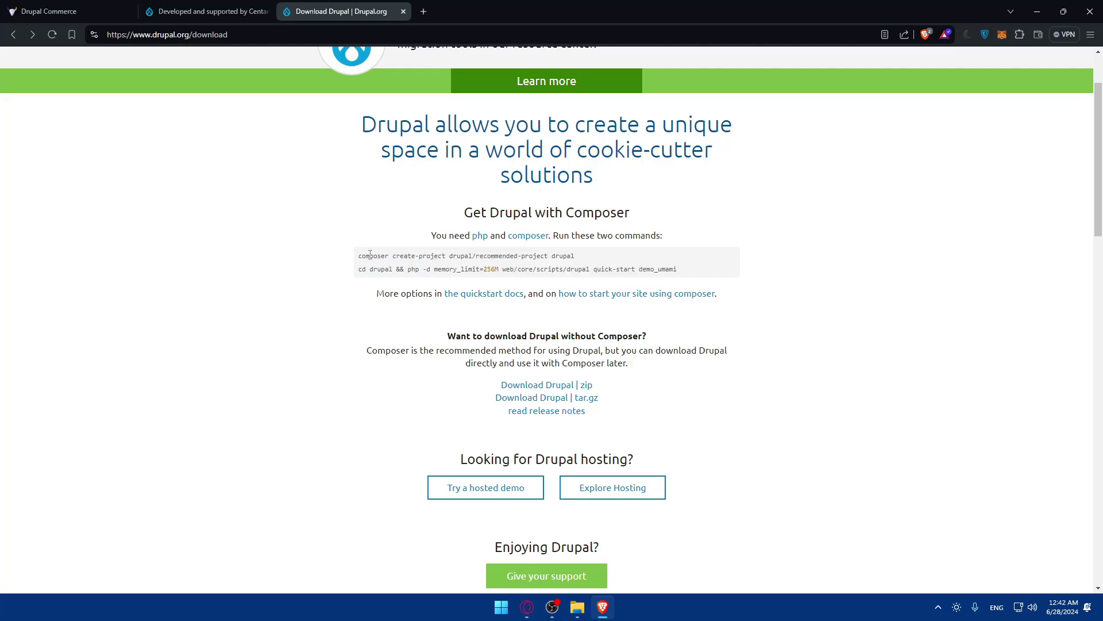
click(532, 385)
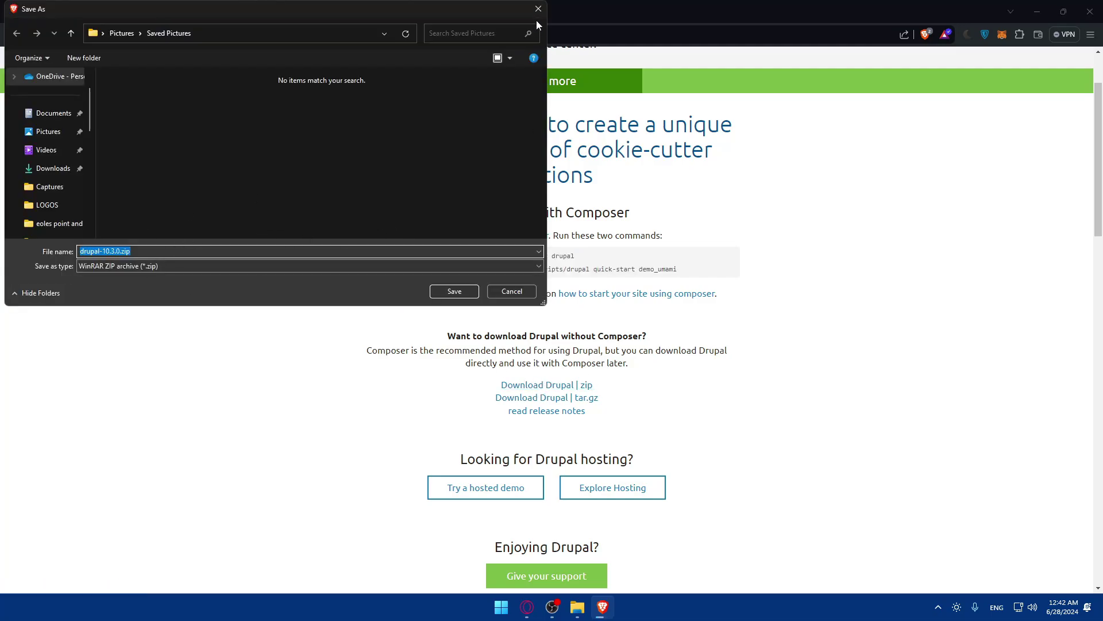
click(538, 9)
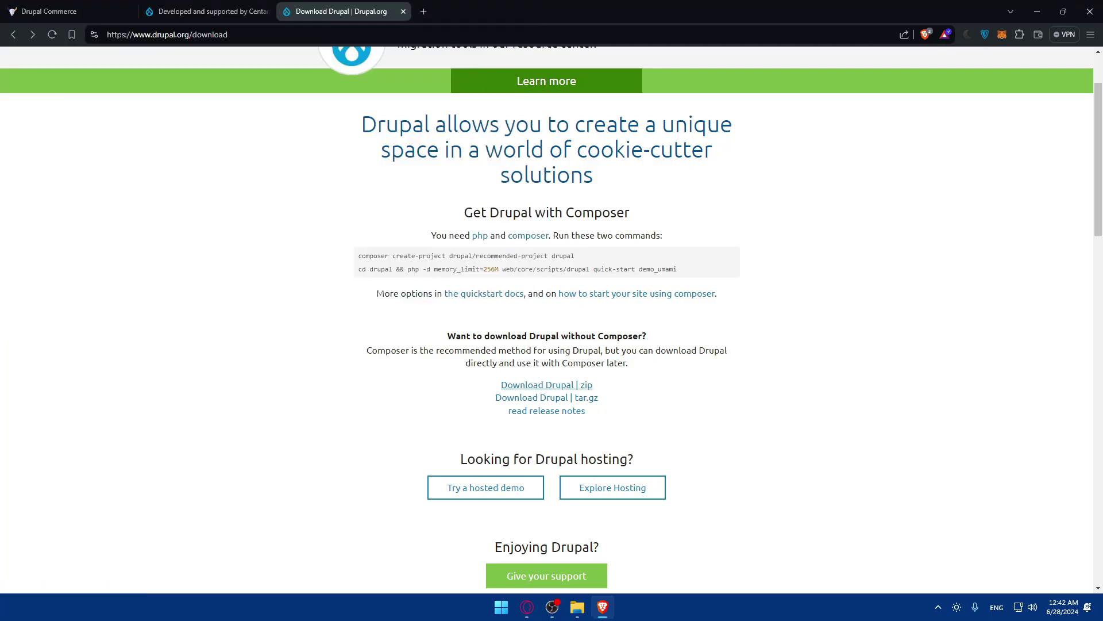